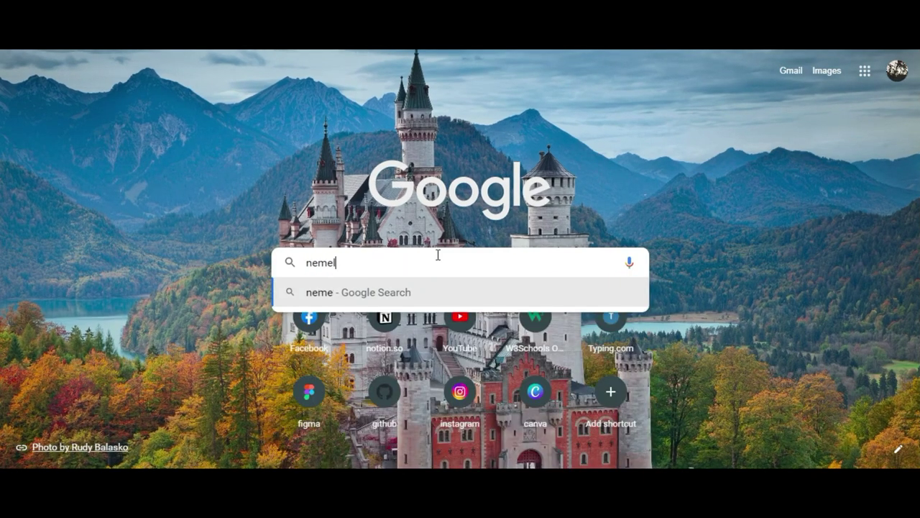
- Search Google for 'nemelix' and open the Namelix business name generator result
text(lix)
key(Return)
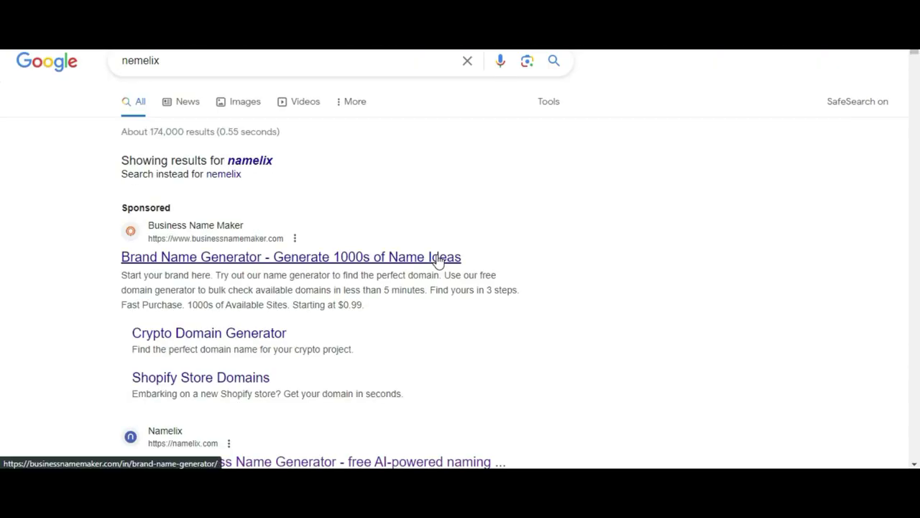
click(437, 259)
scroll(438, 259, down, 1)
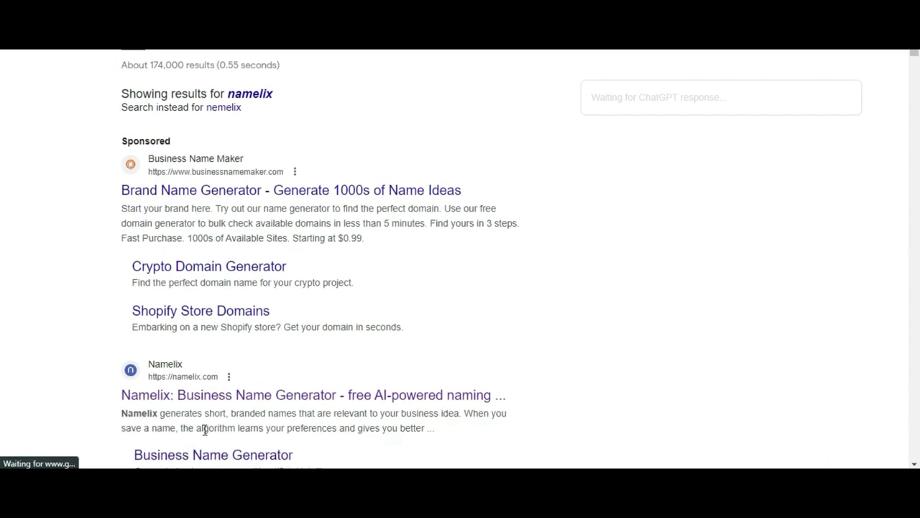
click(193, 394)
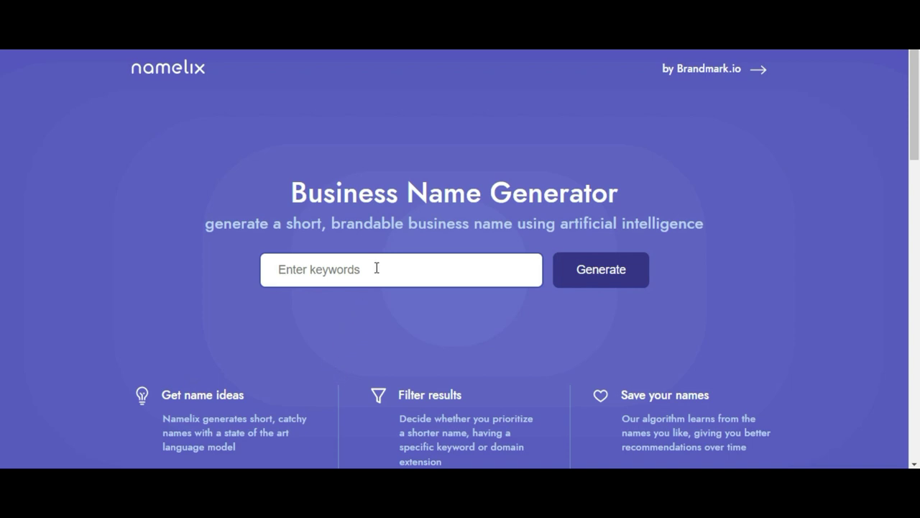
scroll(144, 216, down, 3)
drag(160, 149, 286, 159)
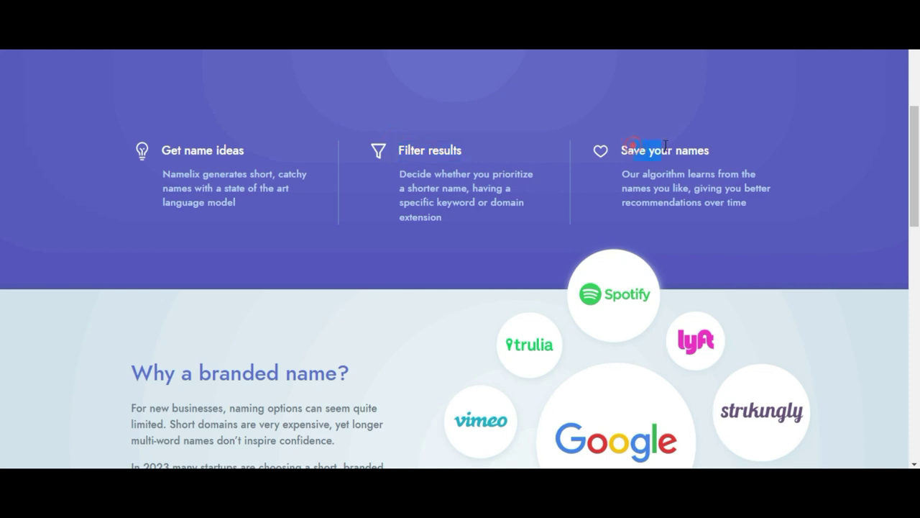
drag(665, 146, 744, 148)
scroll(1, 241, down, 1)
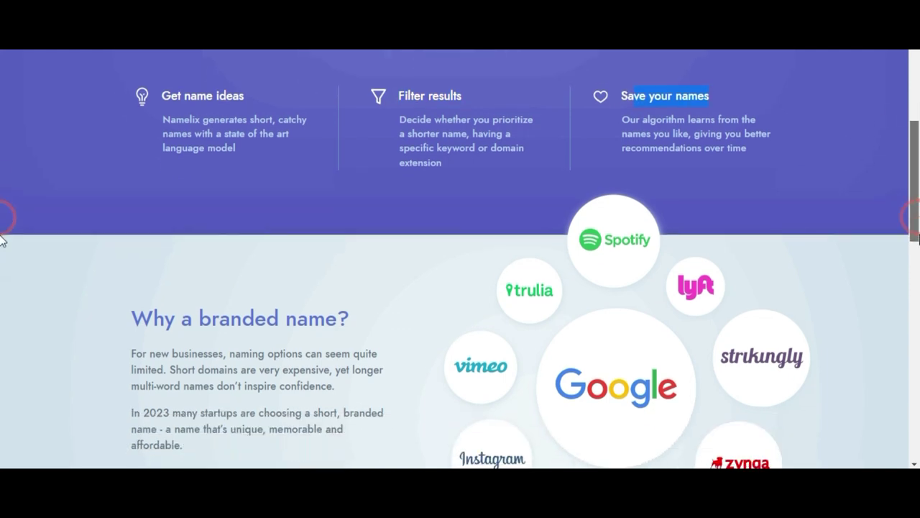
scroll(3, 281, down, 3)
scroll(2, 295, down, 2)
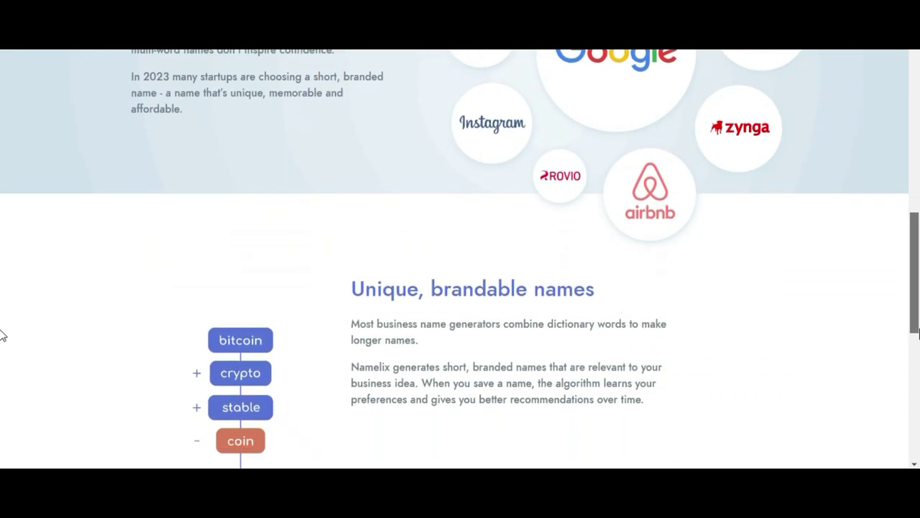
scroll(1, 345, down, 1)
scroll(2, 366, down, 1)
scroll(1, 395, down, 2)
scroll(1, 431, down, 1)
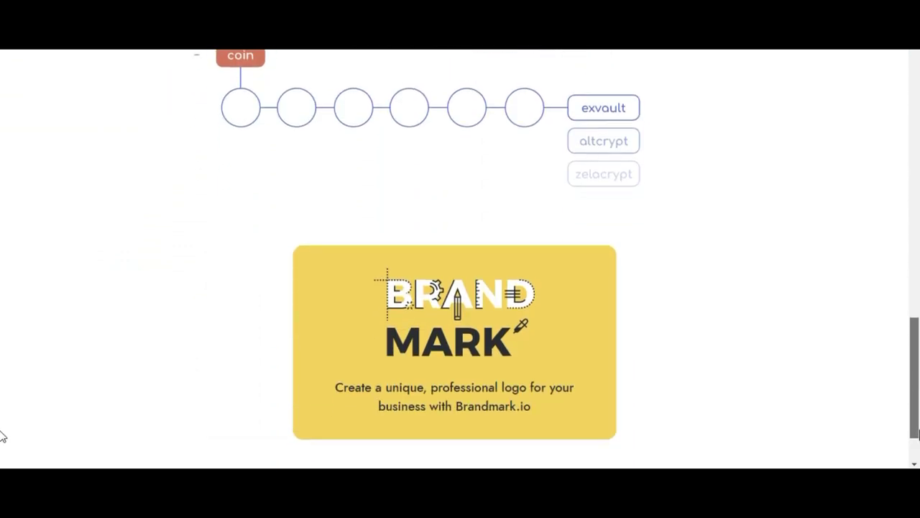
scroll(2, 436, down, 1)
- Replace the mistyped sentence in the Namelix keyword box with 'IT company names'
key(Home)
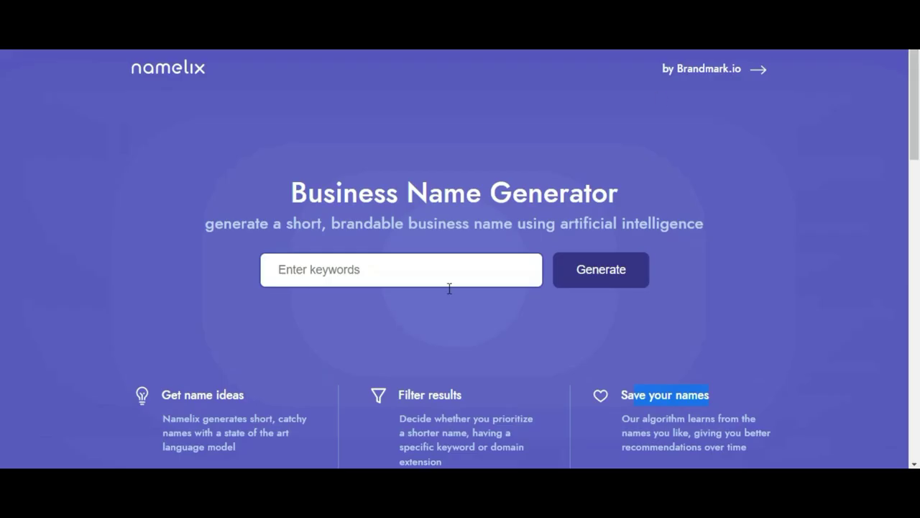
click(445, 278)
text(how w)
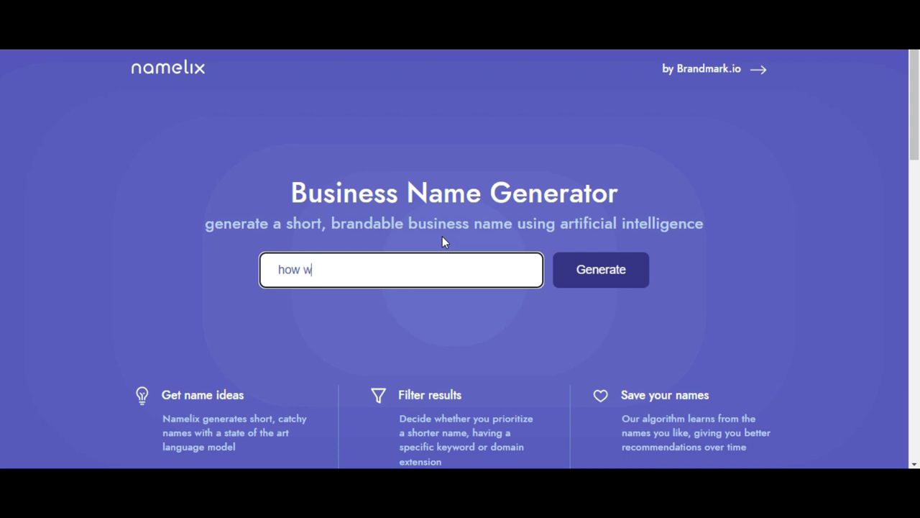
text(e create )
text(our busnie)
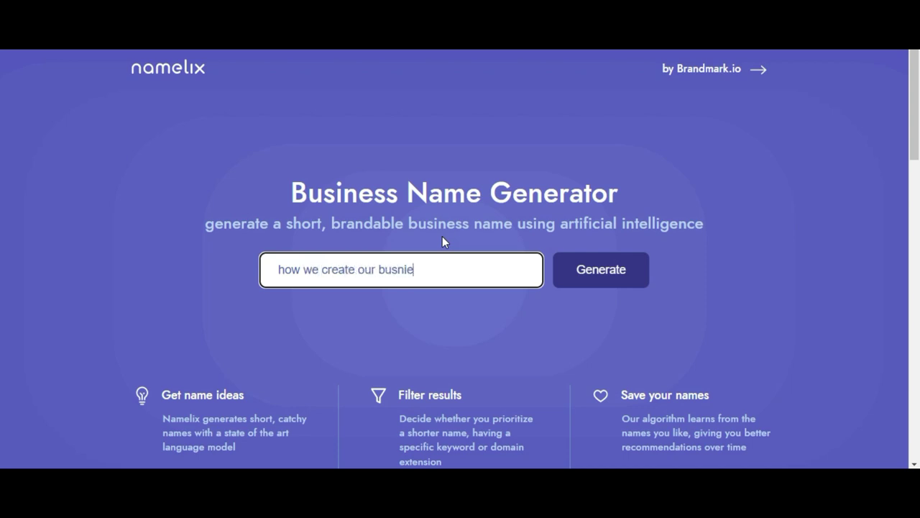
text(ss name in )
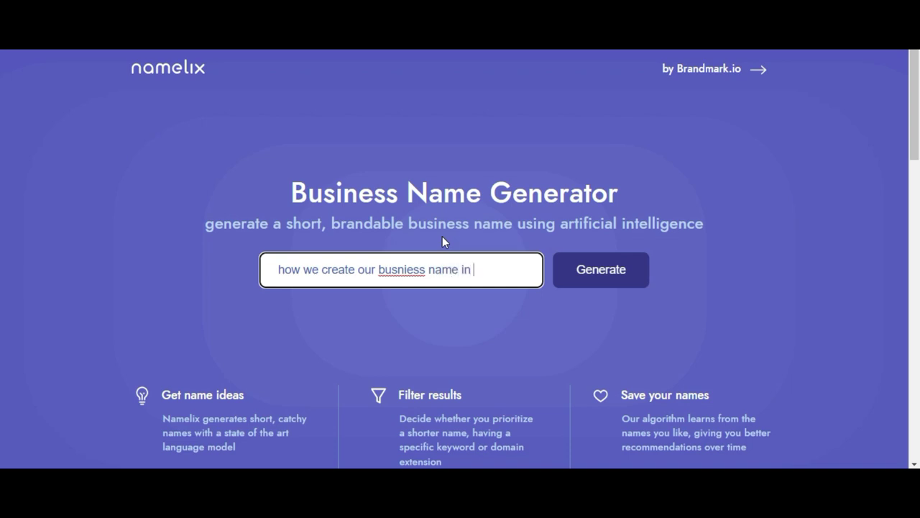
text(here)
key(ctrl+a)
key(BackSpace)
text(IT)
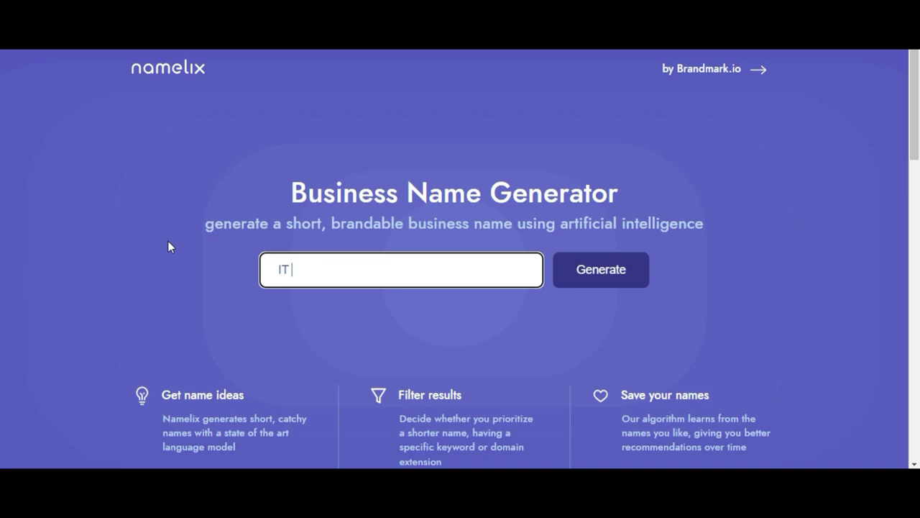
text( company names)
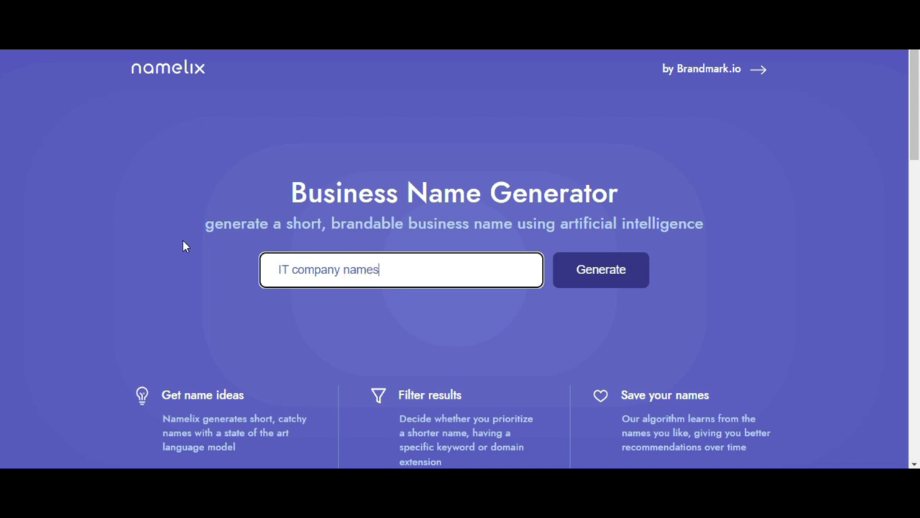
- Generate for the IT keywords and try the Auto and Alternate spelling styles
click(603, 274)
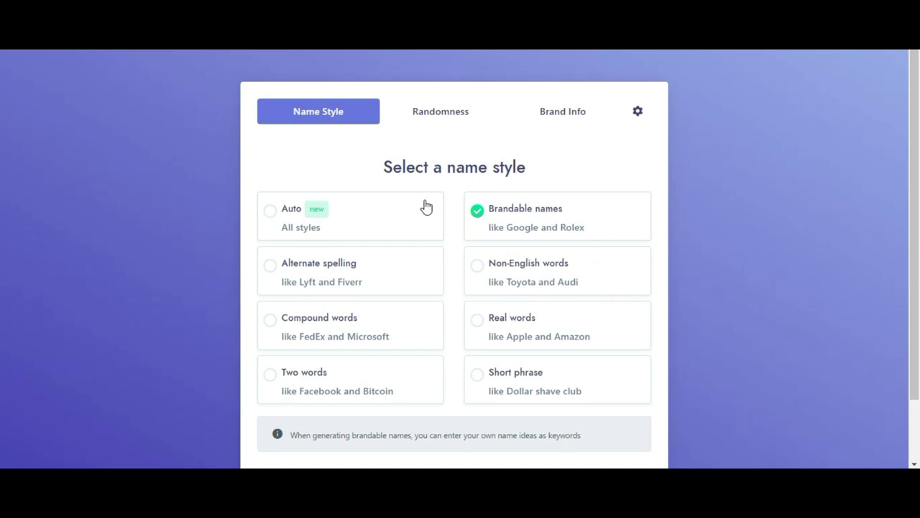
click(266, 211)
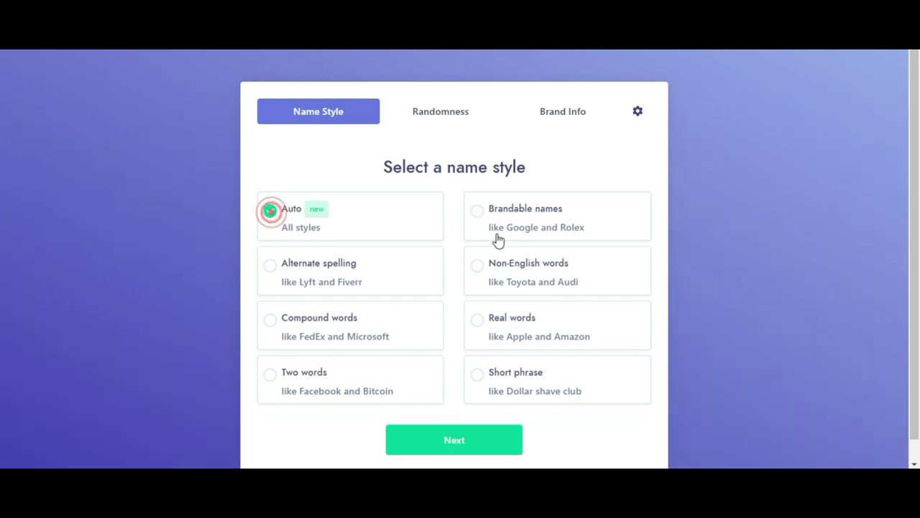
click(267, 267)
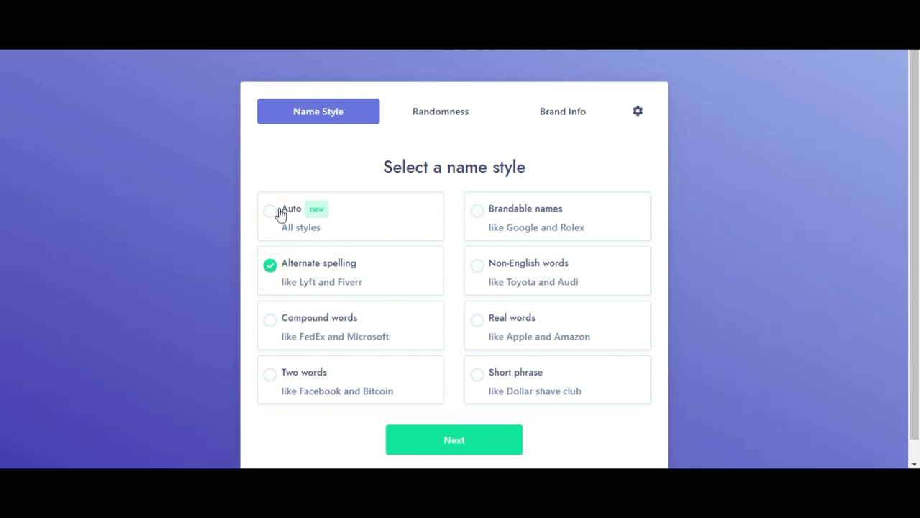
- Review all eight name style options, then choose Two words
drag(280, 209, 334, 225)
drag(489, 210, 566, 216)
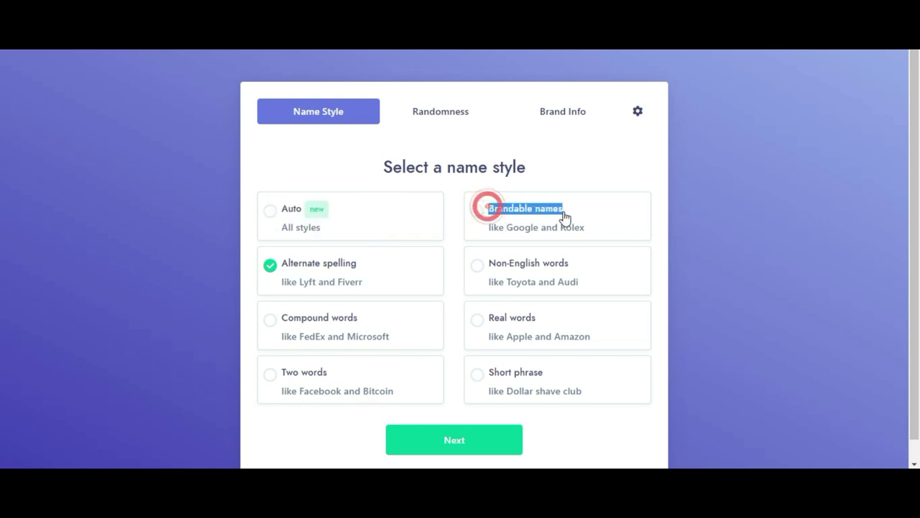
drag(281, 264, 391, 269)
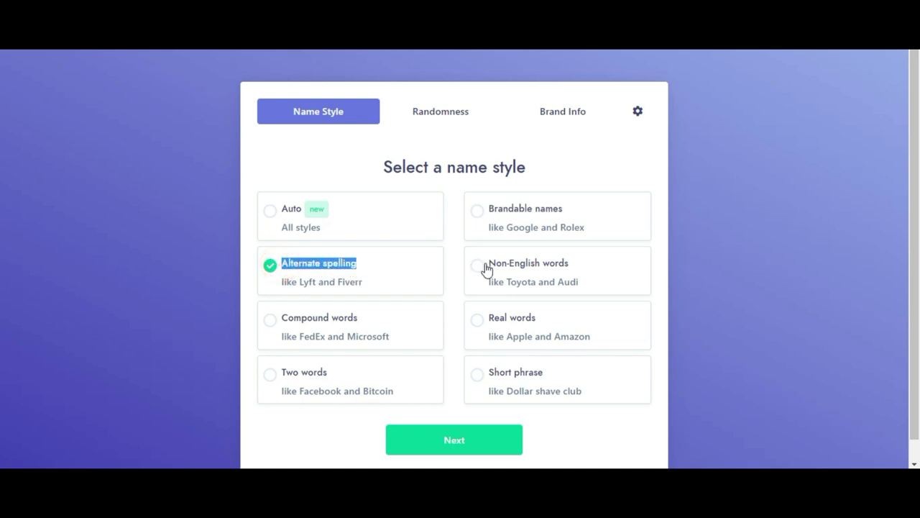
drag(487, 268, 563, 272)
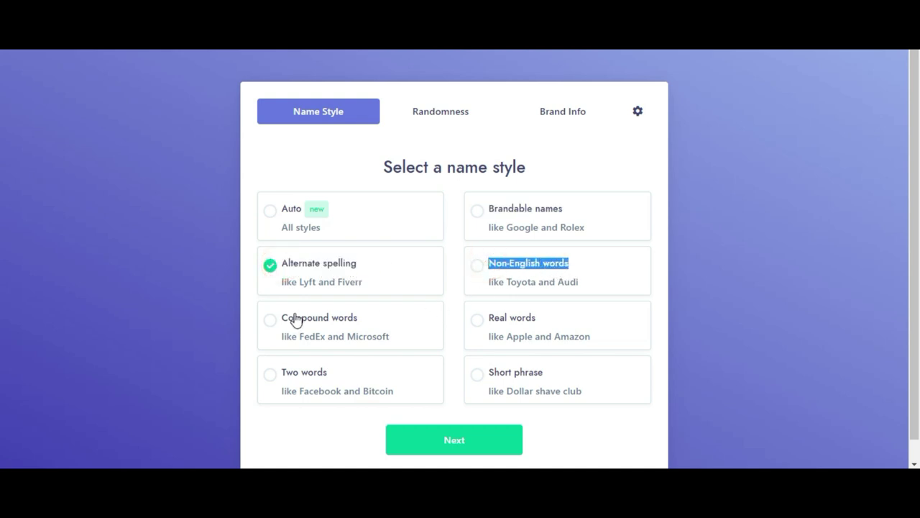
drag(280, 321, 358, 320)
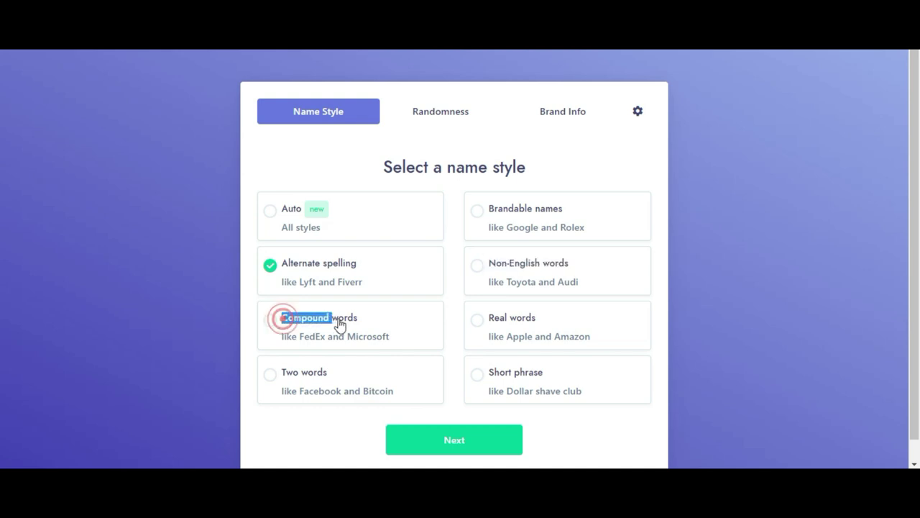
drag(490, 321, 537, 319)
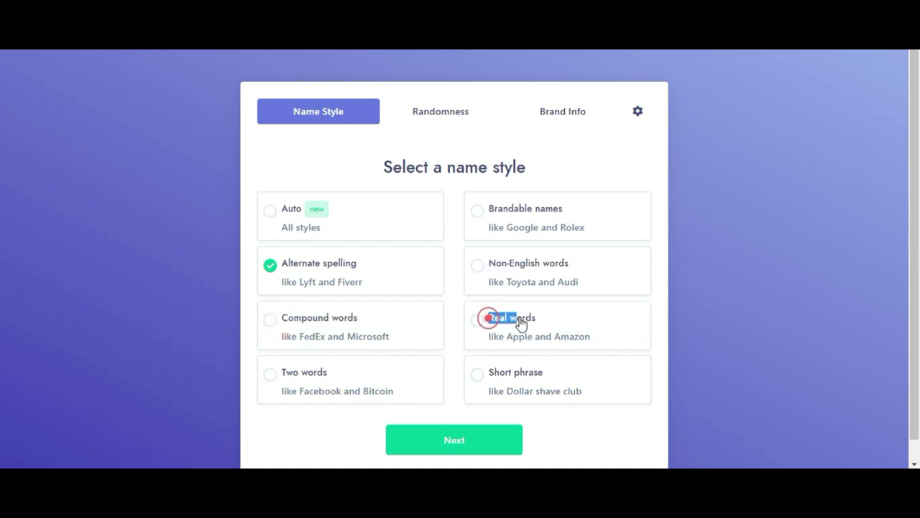
drag(282, 374, 390, 376)
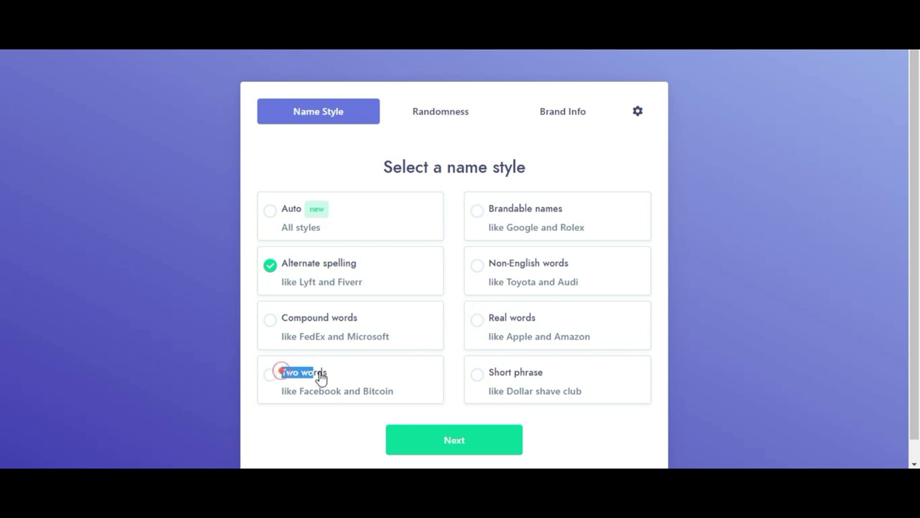
drag(489, 374, 544, 379)
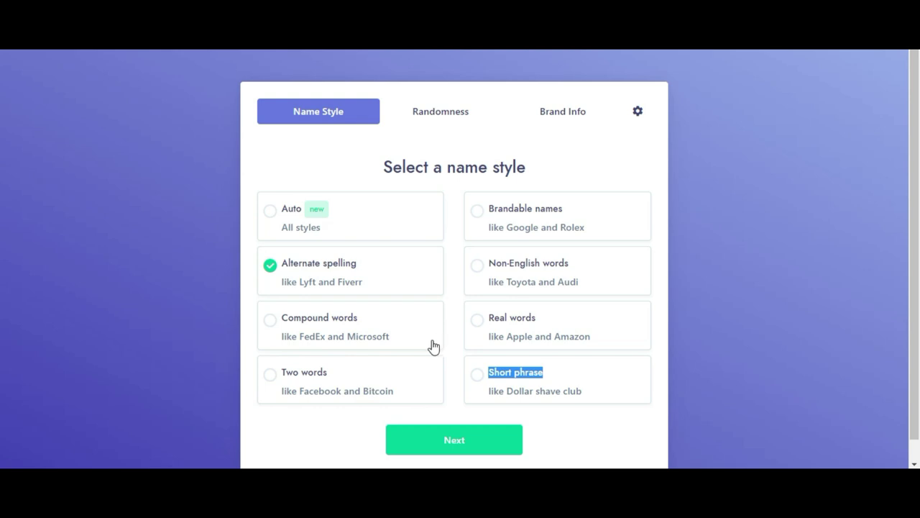
click(272, 375)
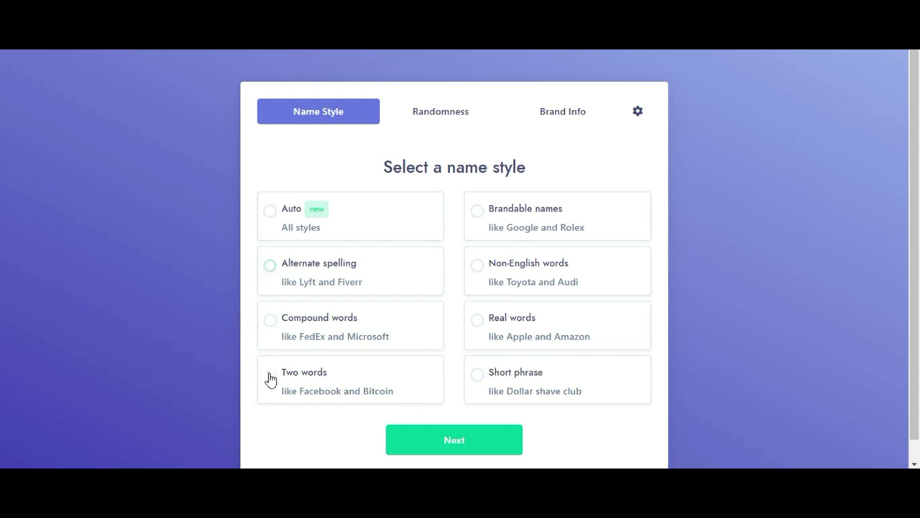
- Review Low, Medium and High randomness, keep High, and continue to Brand Info
click(427, 446)
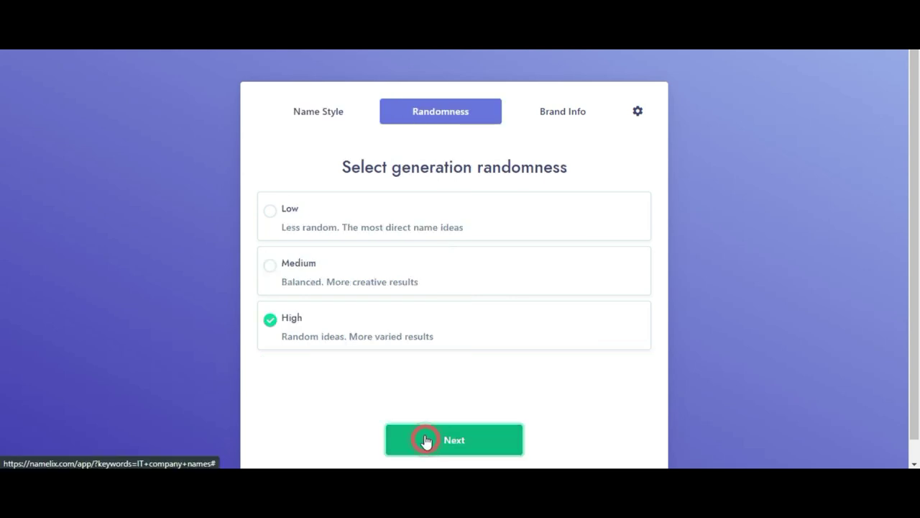
double_click(285, 210)
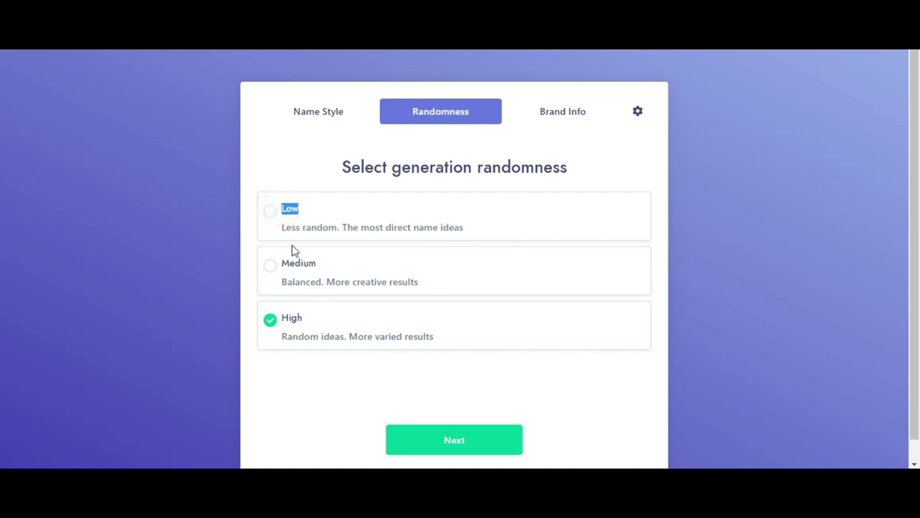
double_click(282, 264)
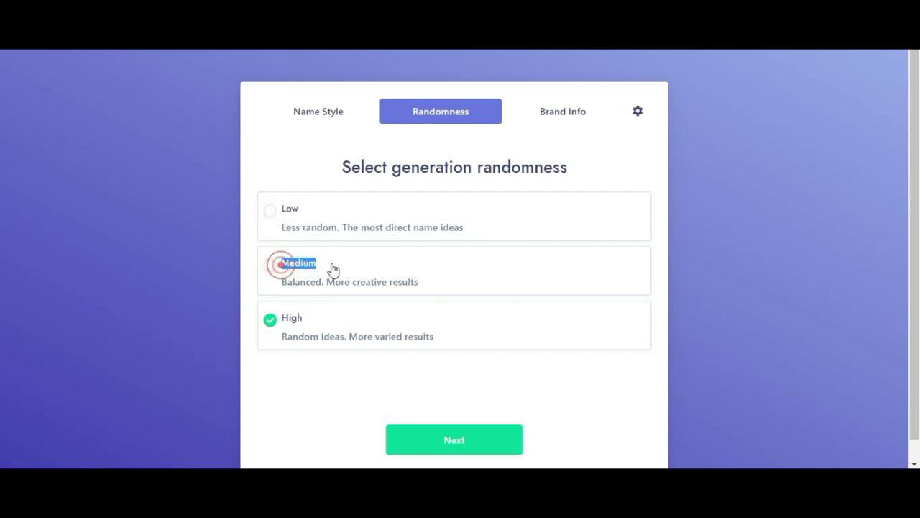
double_click(283, 320)
click(444, 438)
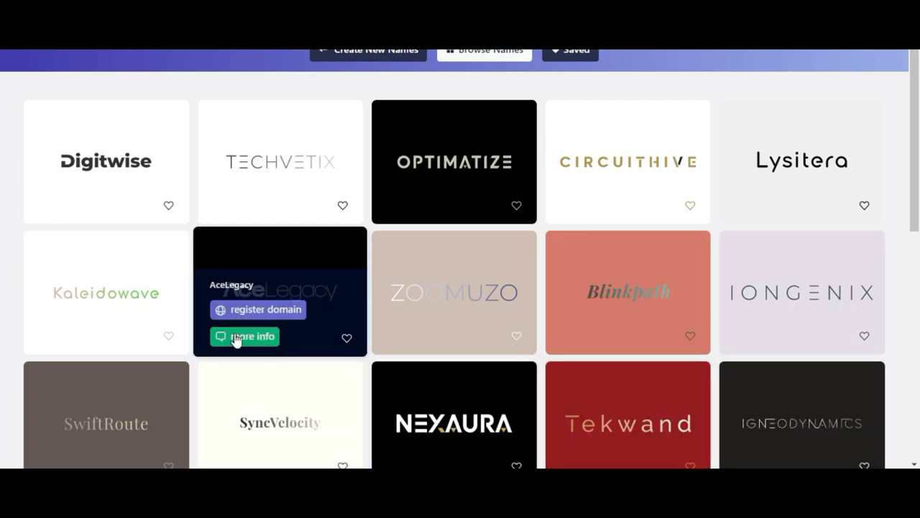
mouse_move(107, 161)
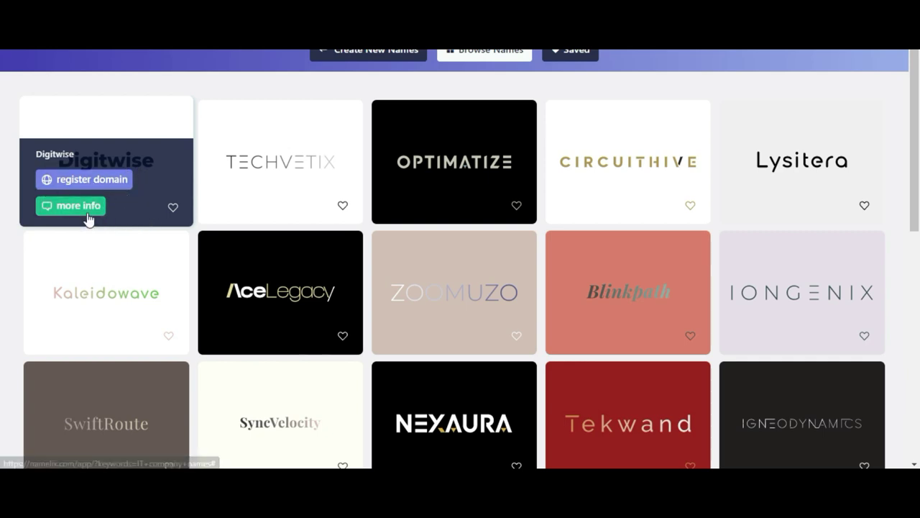
click(172, 209)
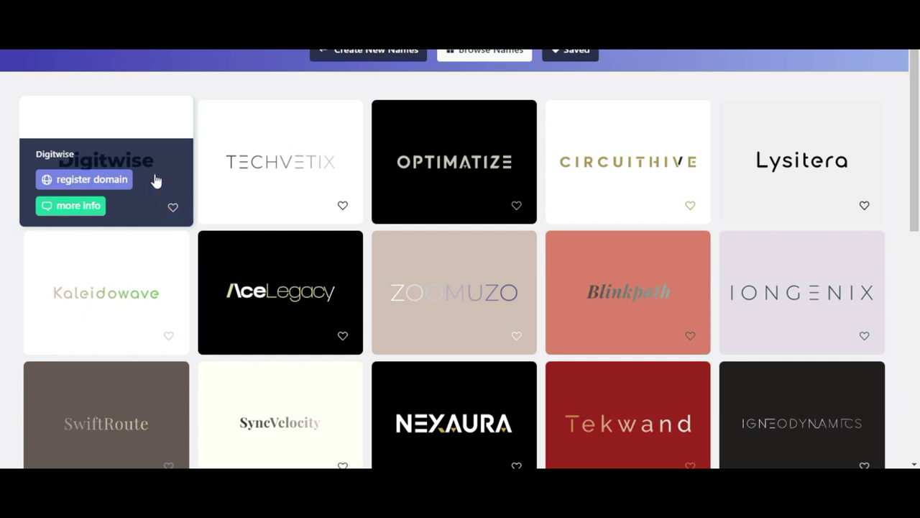
- Open the Digitwise details and preview the DIGITWIS logo designs full-screen
click(154, 175)
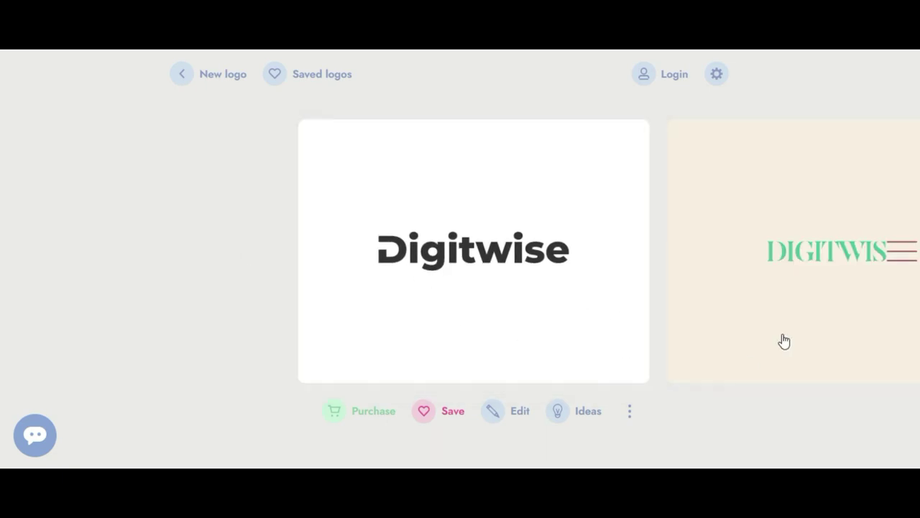
click(906, 245)
click(797, 249)
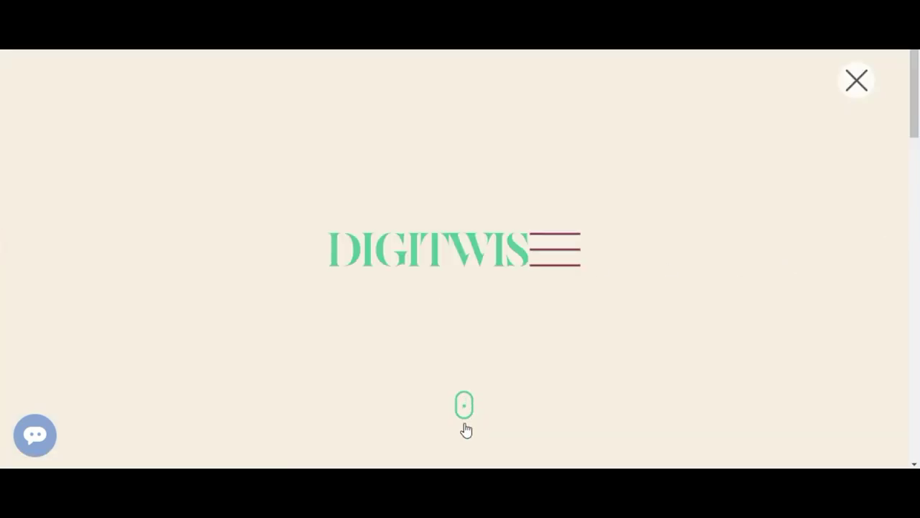
click(852, 73)
drag(3, 366, 506, 372)
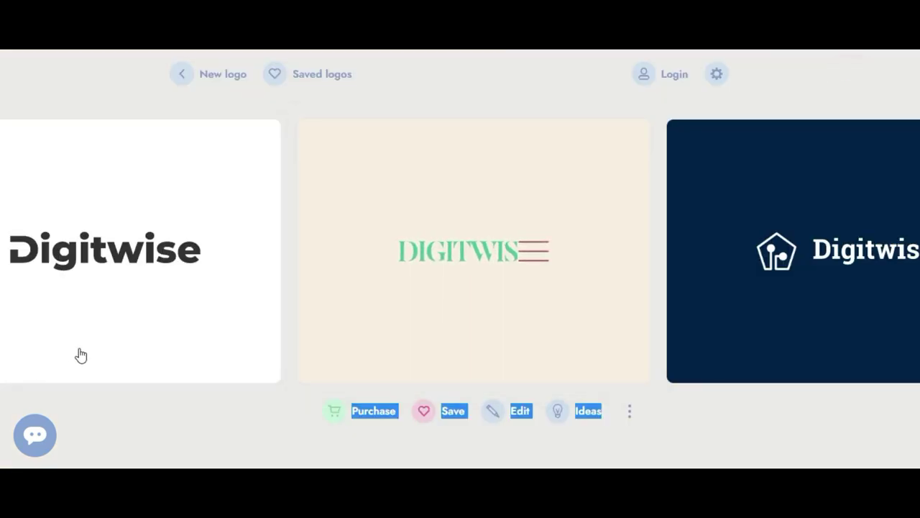
- Start a new logo and step through the Brand Name and Keywords stages
click(182, 75)
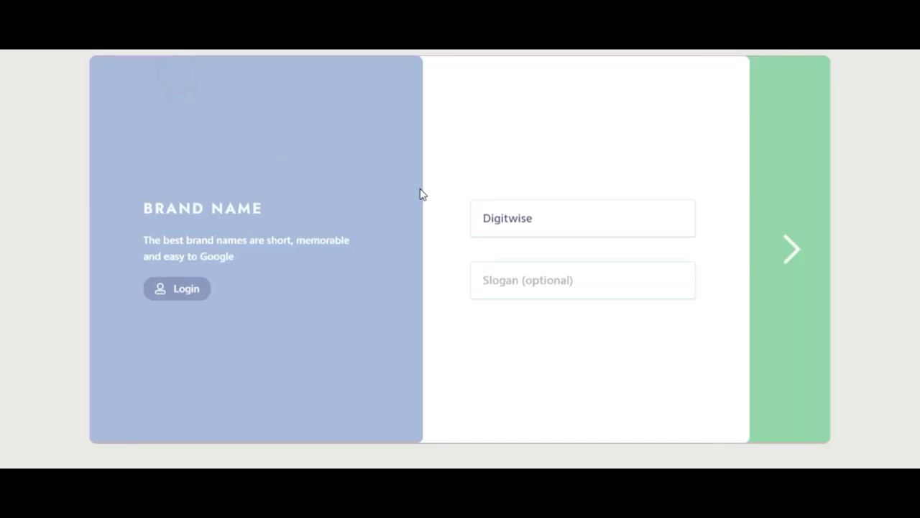
click(791, 250)
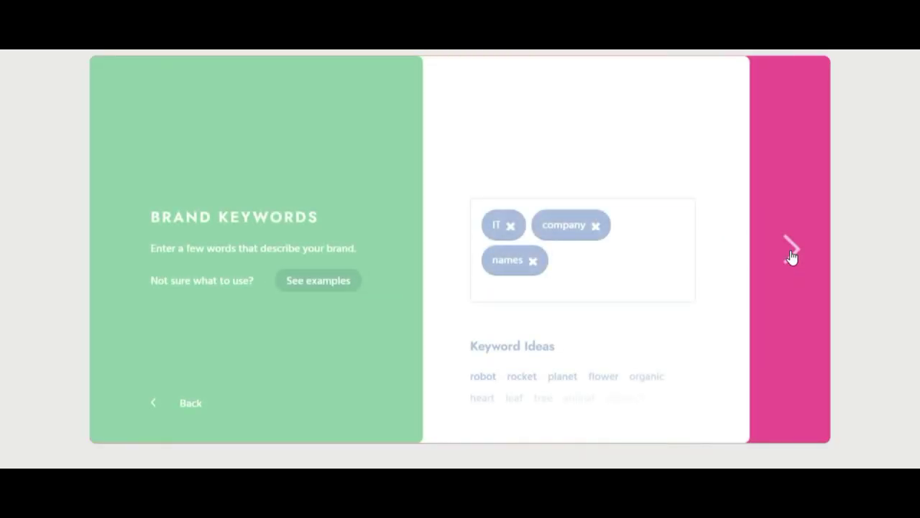
click(791, 253)
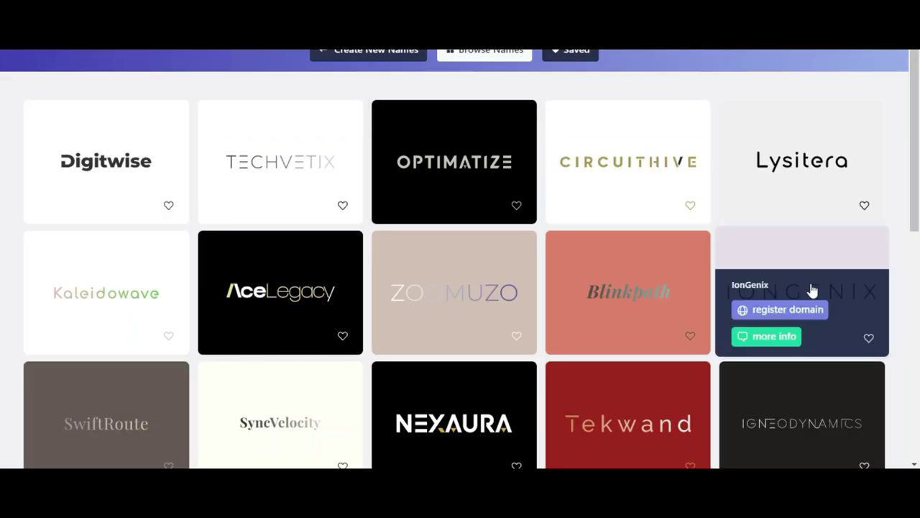
mouse_move(453, 161)
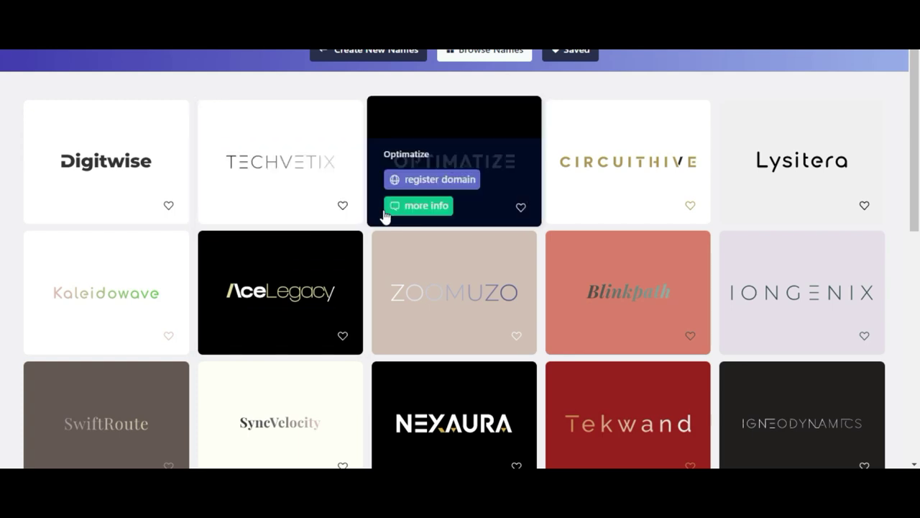
- Run a new Namelix search for 'shuper shop names'
scroll(2, 259, down, 2)
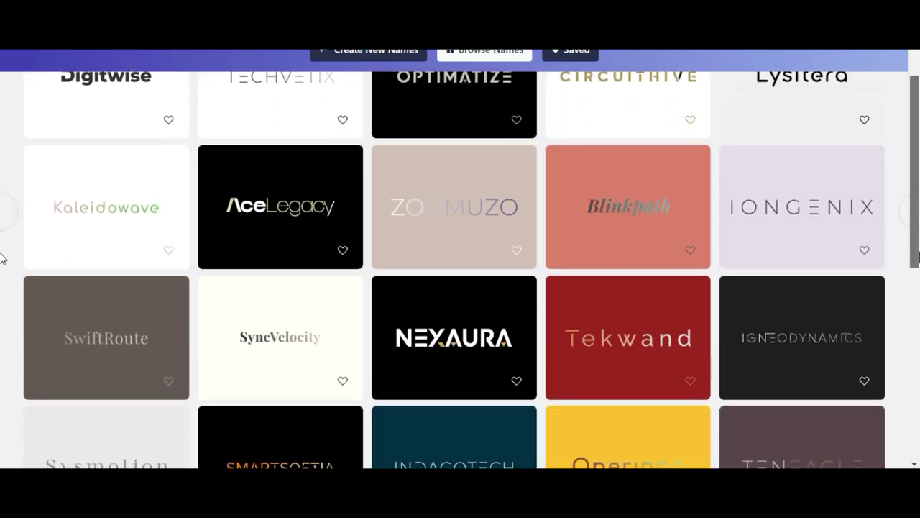
scroll(2, 259, down, 2)
scroll(3, 314, down, 3)
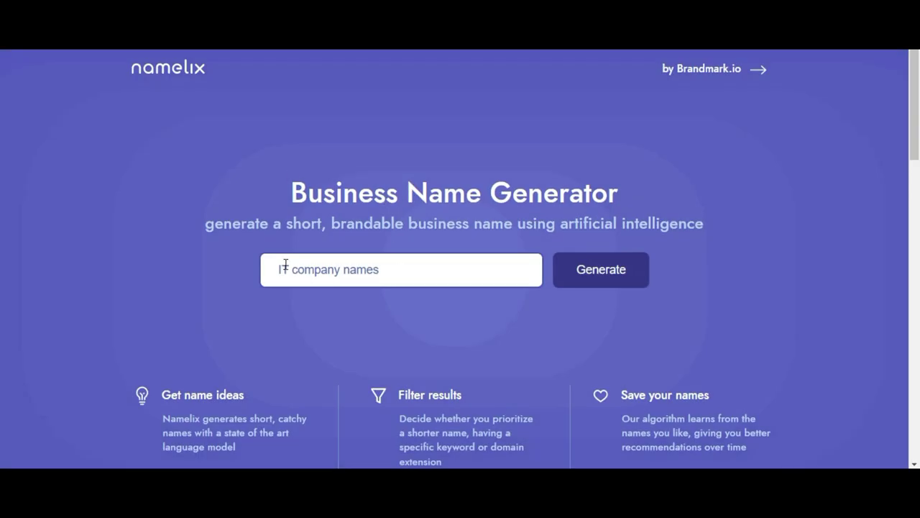
click(286, 266)
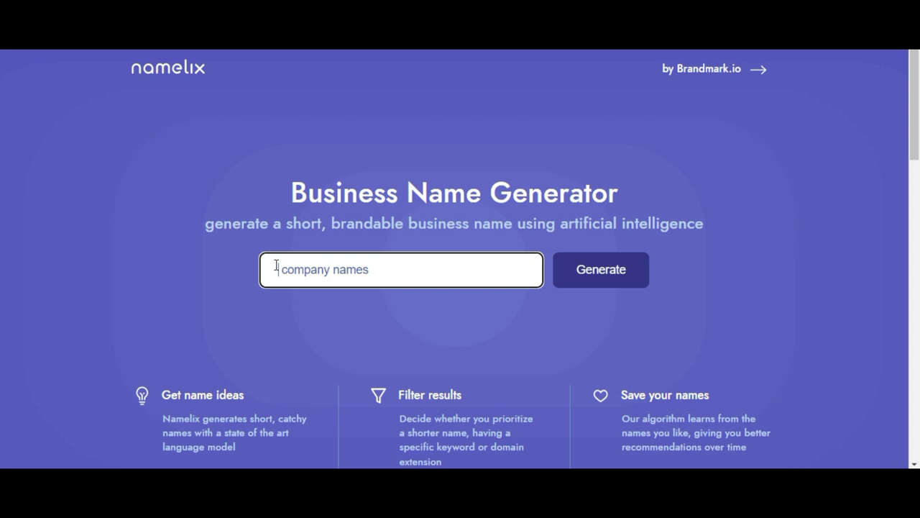
text(shuper)
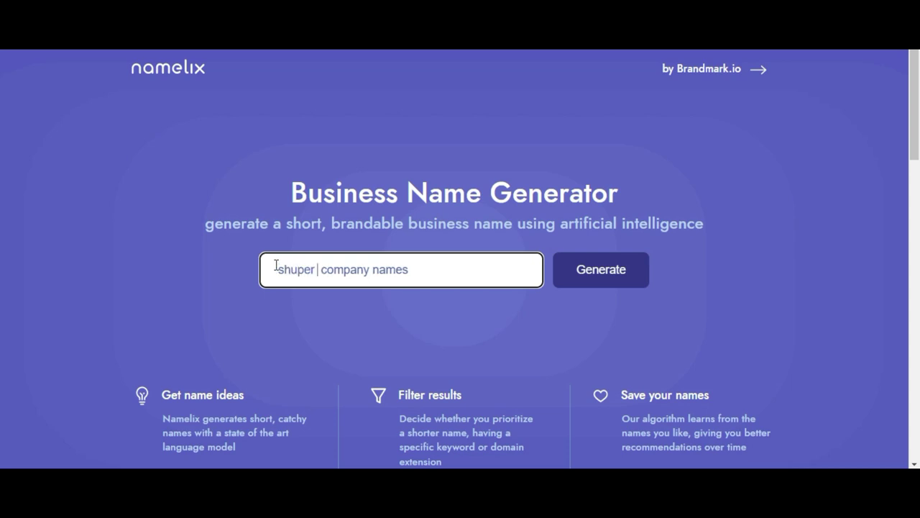
text( shop)
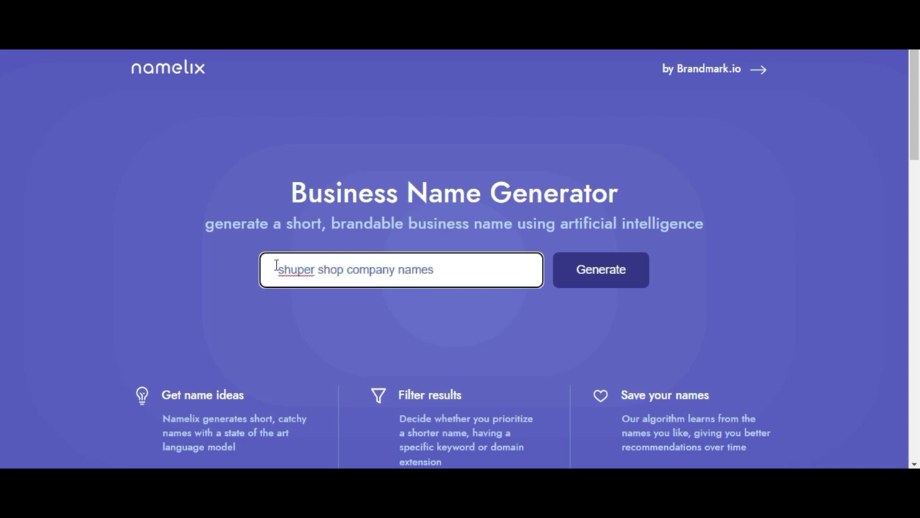
text( names)
click(608, 270)
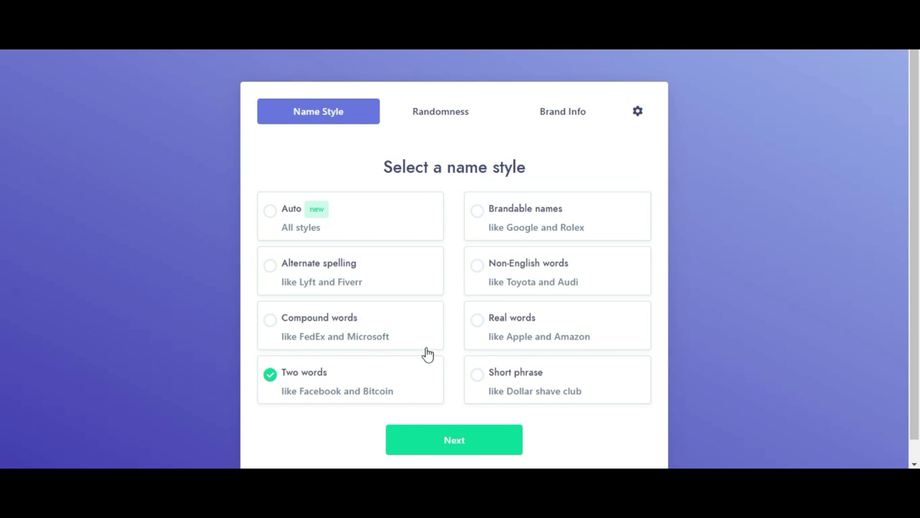
- Continue past the Two words name style to generate the shoe-shop names
click(455, 439)
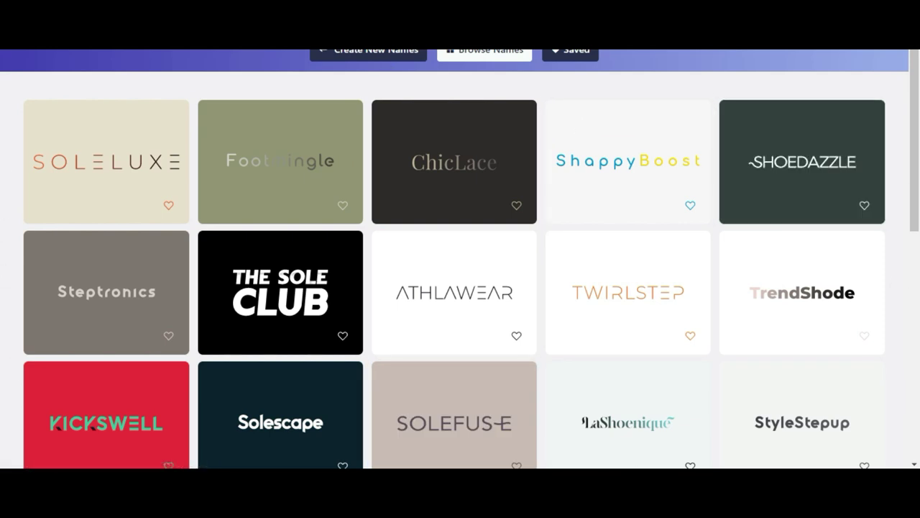
- Scroll the shoe-shop name results and open the DavoLea logo card
scroll(2, 338, down, 4)
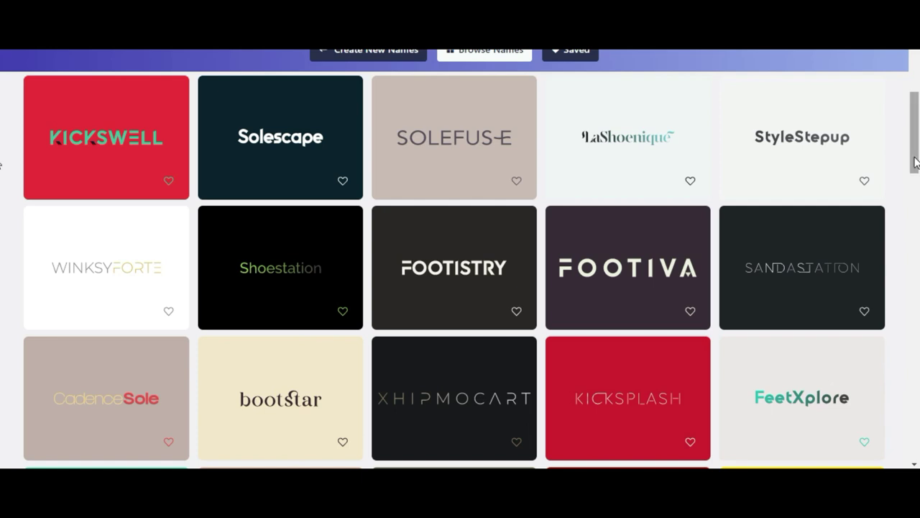
drag(916, 161, 900, 336)
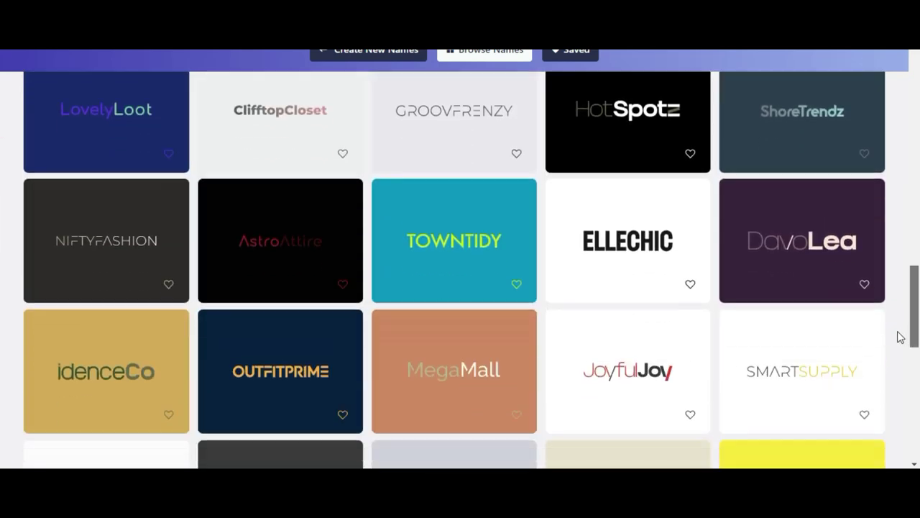
scroll(899, 343, down, 2)
click(825, 199)
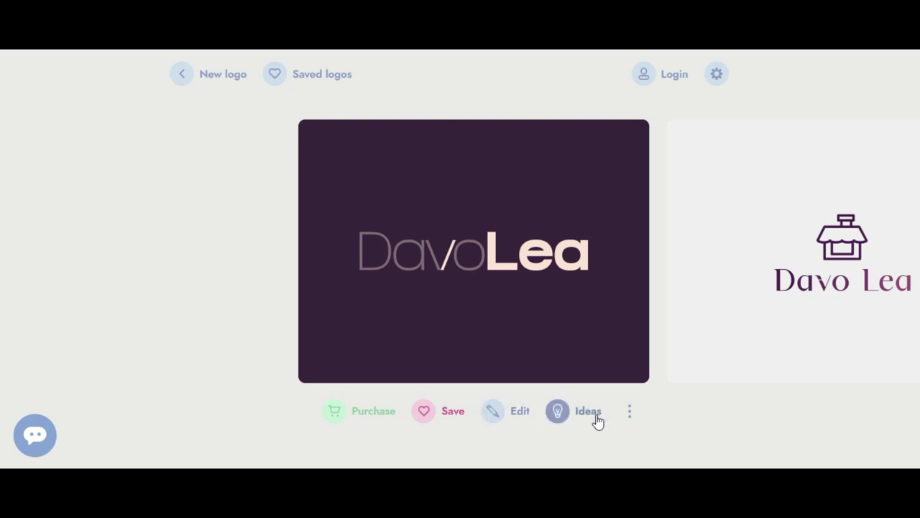
- Give the DavoLea name a pale grey to pink colour gradient
click(510, 416)
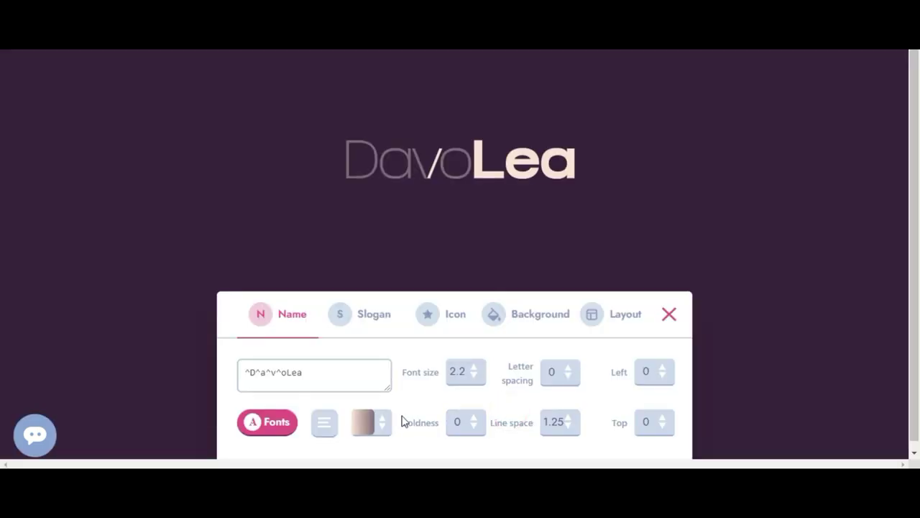
click(363, 422)
click(422, 275)
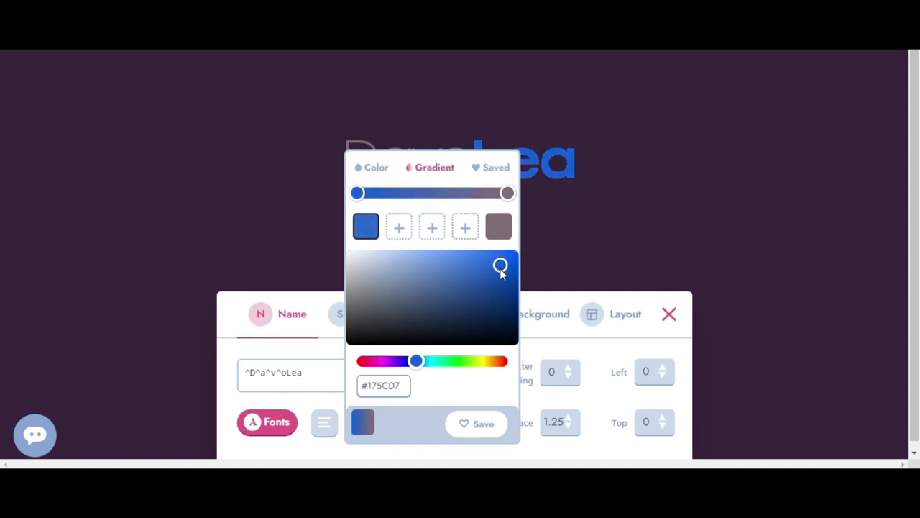
mouse_move(422, 276)
mouse_down()
mouse_move(358, 274)
mouse_move(480, 270)
mouse_move(413, 275)
mouse_up()
click(498, 226)
click(701, 233)
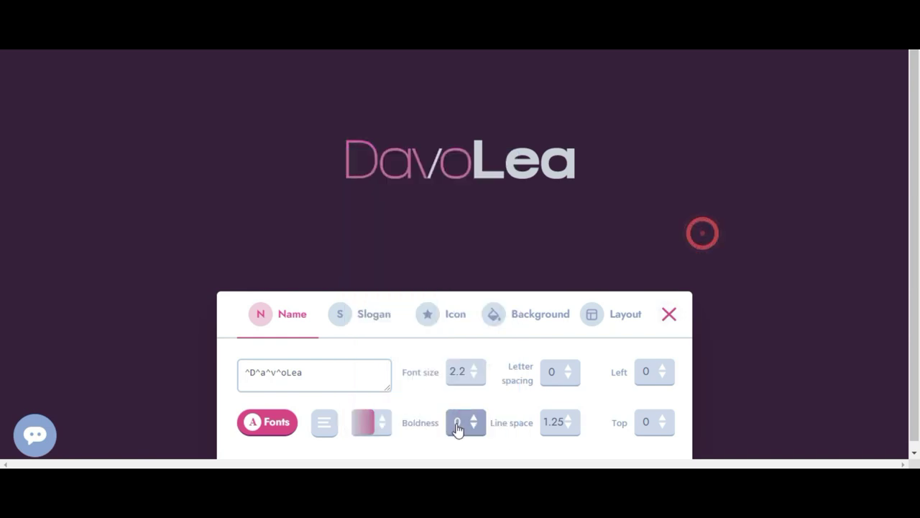
- Set the slogan colour to tan
scroll(417, 374, down, 1)
click(369, 308)
click(366, 417)
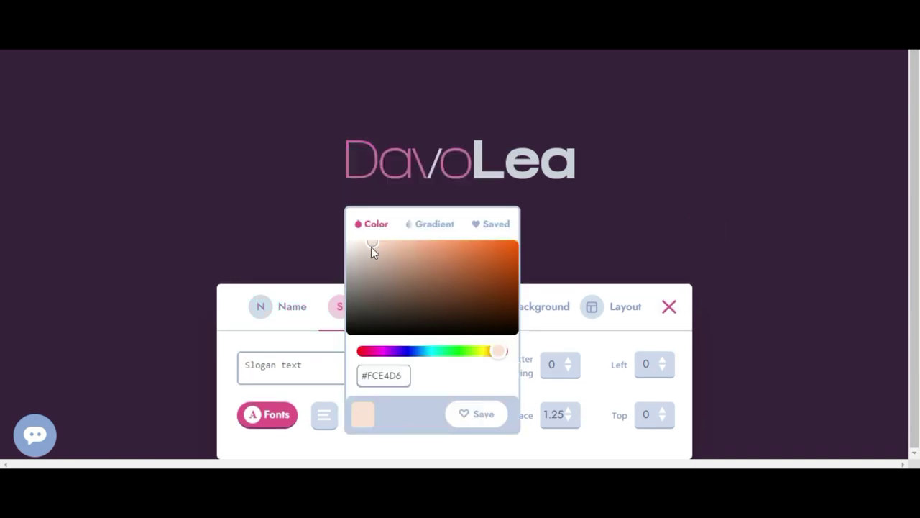
mouse_move(371, 249)
mouse_down()
mouse_move(475, 300)
mouse_move(379, 261)
mouse_up()
click(608, 269)
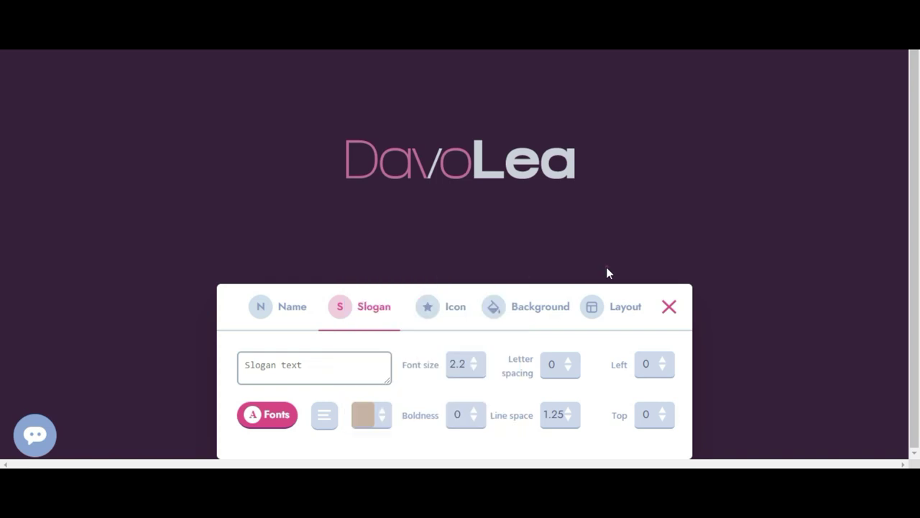
- Make the container magenta and the background almost black
click(446, 316)
click(515, 315)
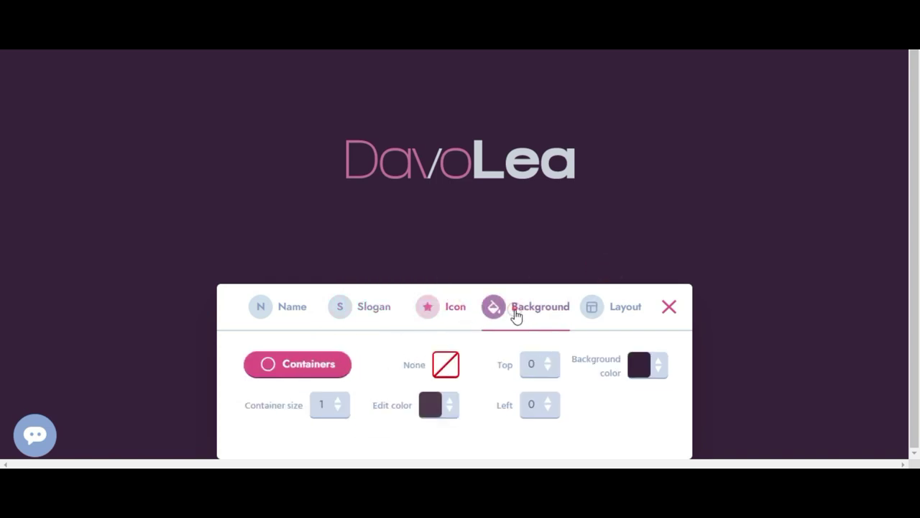
click(431, 404)
drag(460, 294, 596, 255)
click(596, 254)
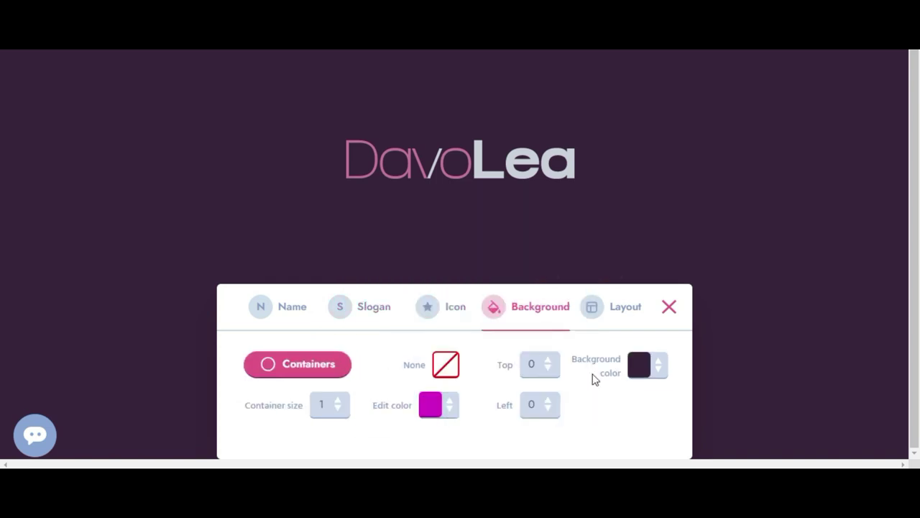
click(639, 365)
drag(662, 301, 783, 301)
mouse_move(690, 261)
mouse_down()
mouse_move(707, 200)
mouse_move(677, 282)
mouse_move(735, 211)
mouse_move(785, 266)
mouse_move(665, 267)
mouse_move(783, 218)
mouse_move(638, 224)
mouse_move(770, 278)
mouse_move(626, 291)
mouse_up()
click(601, 428)
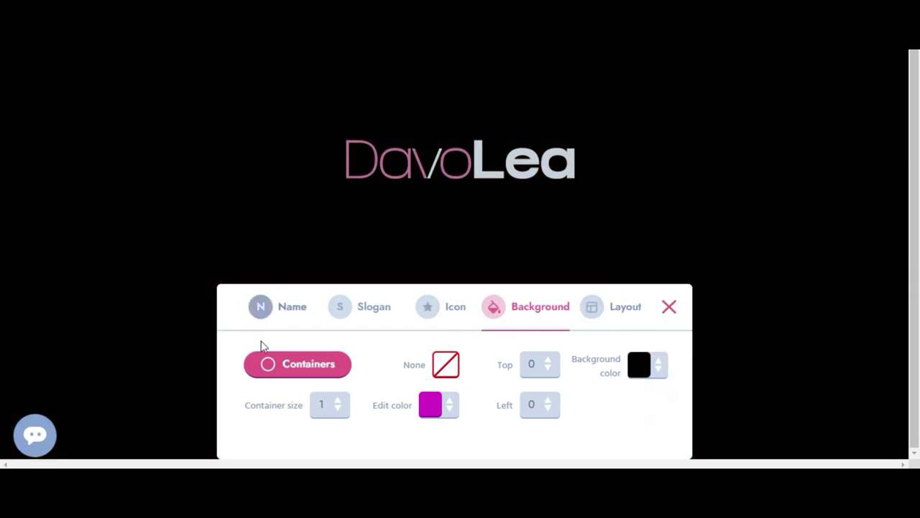
click(275, 306)
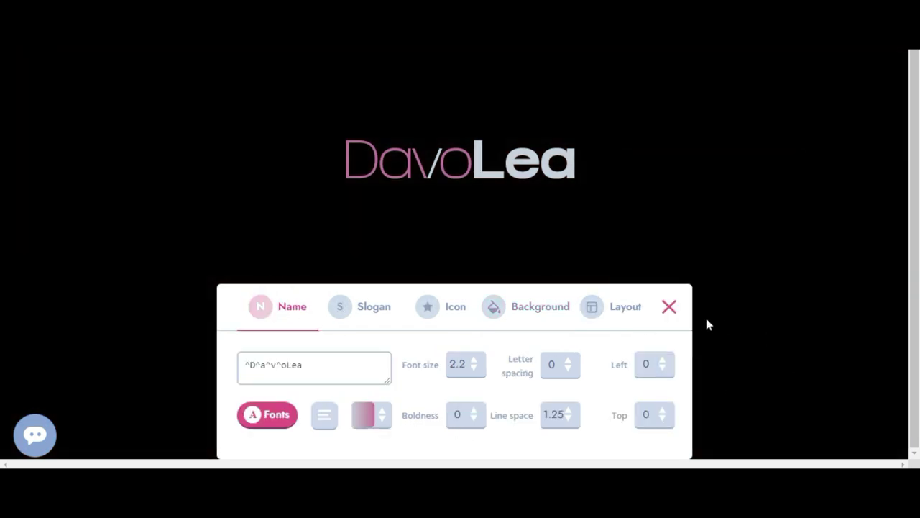
- Close the logo editor and browse colour variations of the DavoLea logo
click(669, 307)
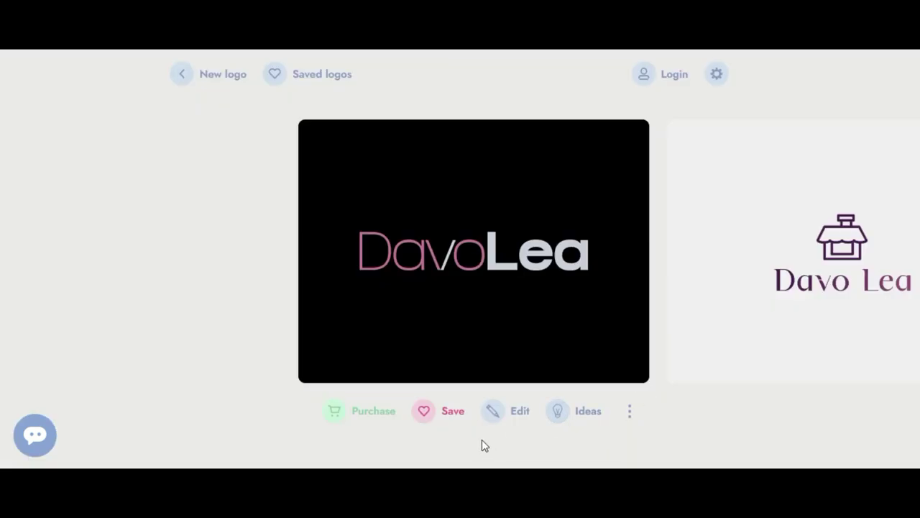
click(579, 414)
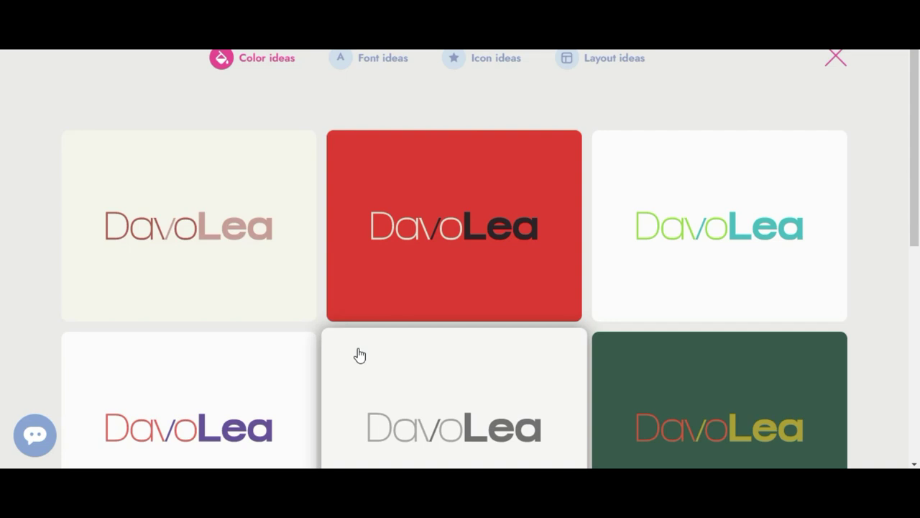
mouse_move(913, 199)
mouse_down()
mouse_move(918, 356)
mouse_move(918, 274)
mouse_up()
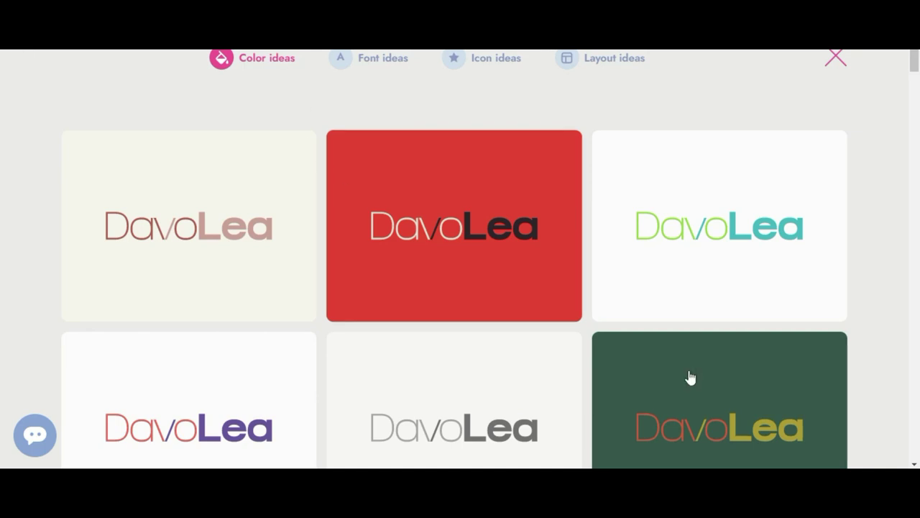
- Switch to the DavoLea font variations and scroll through the grid
click(392, 66)
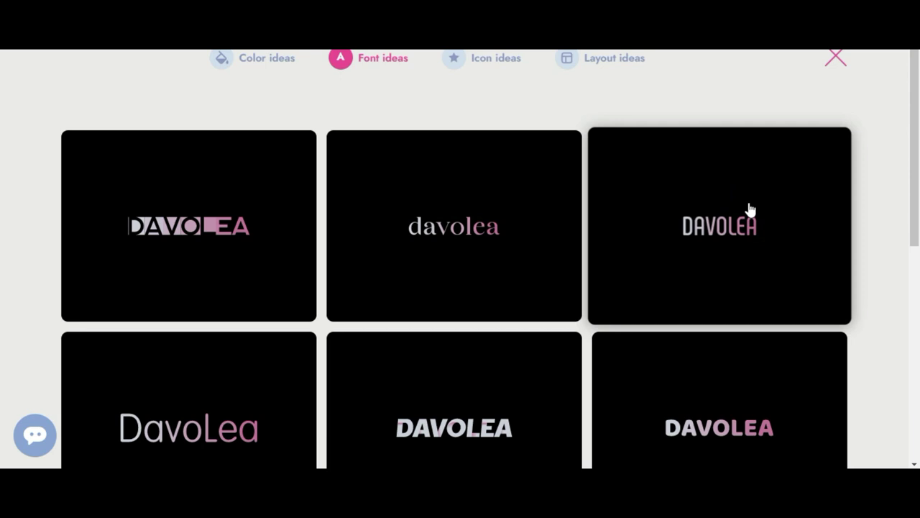
drag(915, 185, 918, 243)
scroll(2, 243, down, 2)
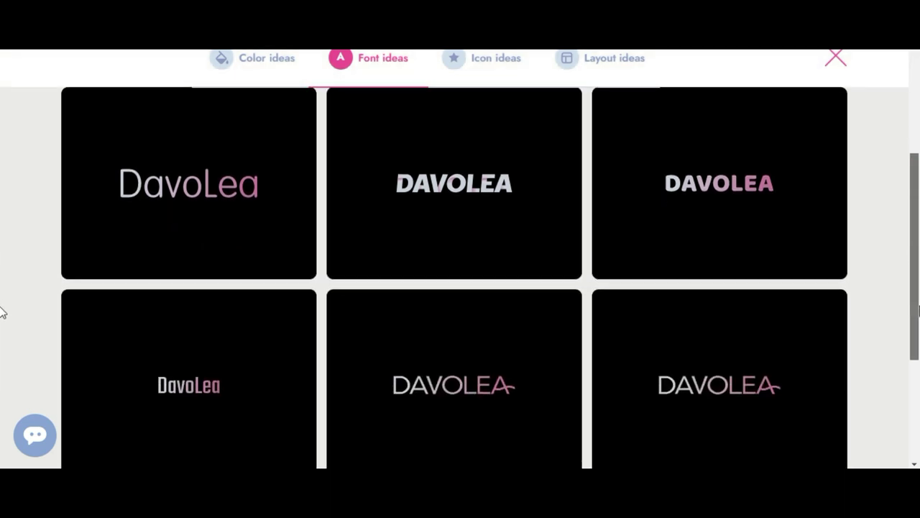
scroll(1, 309, down, 2)
scroll(1, 359, down, 3)
scroll(2, 421, down, 1)
scroll(2, 432, down, 1)
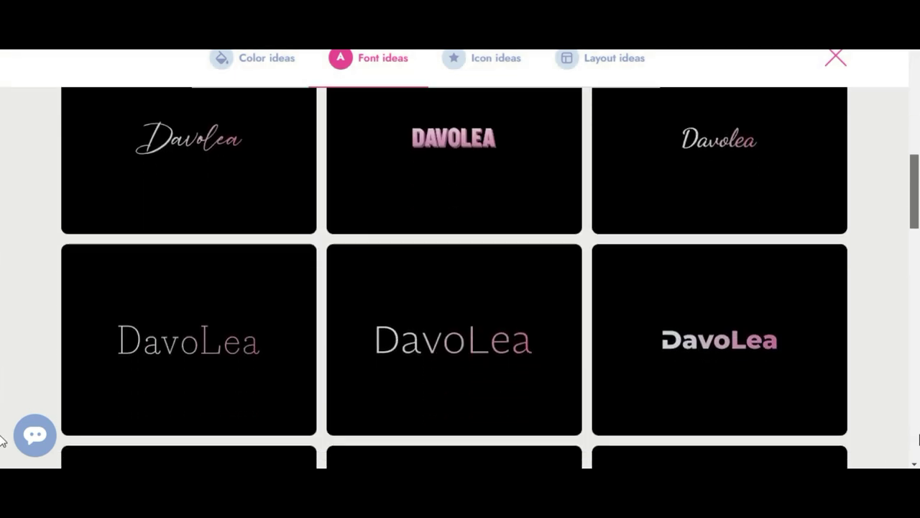
scroll(2, 435, down, 2)
scroll(2, 438, down, 3)
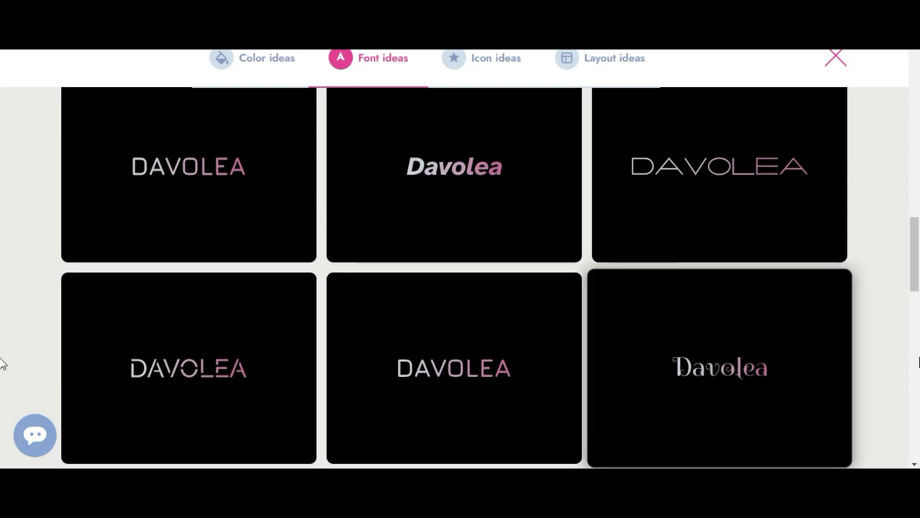
drag(914, 274, 918, 401)
scroll(2, 407, down, 3)
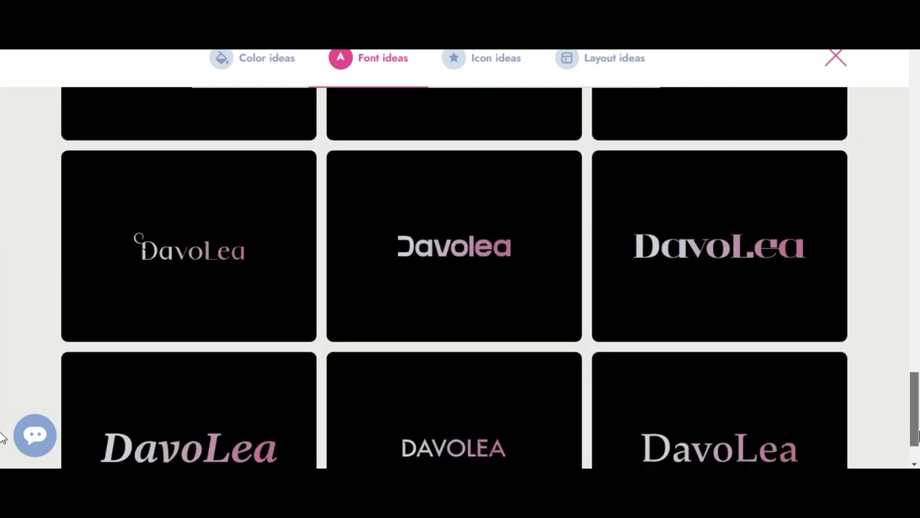
scroll(2, 431, up, 3)
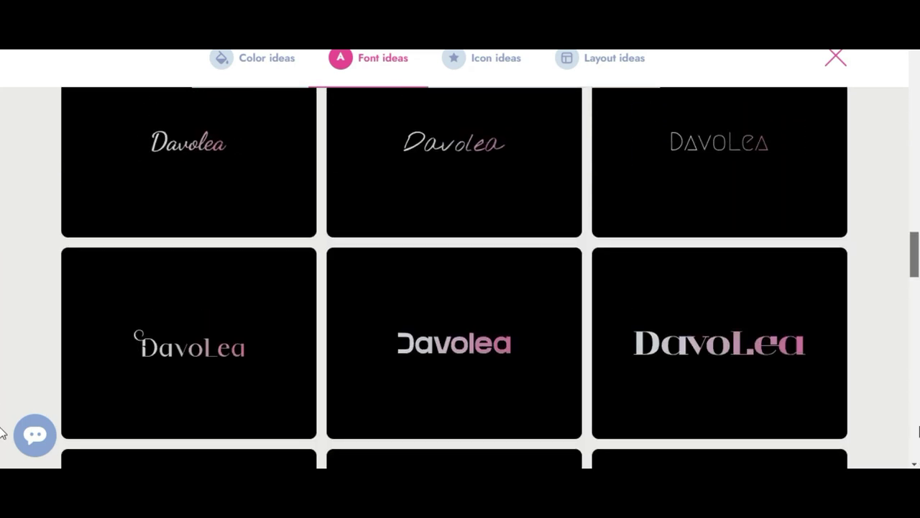
scroll(2, 427, up, 1)
scroll(2, 414, up, 1)
scroll(2, 396, up, 2)
scroll(2, 381, up, 1)
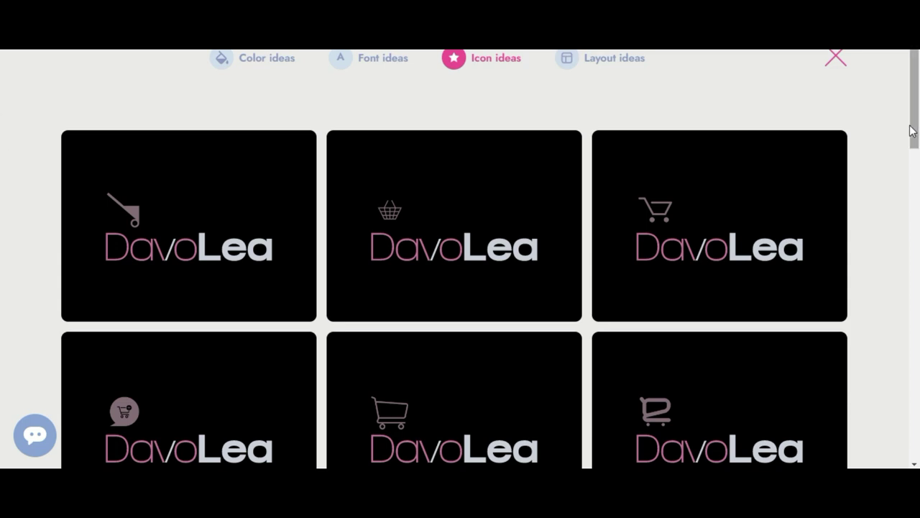
- Browse the DavoLea icon ideas grid down through its variations and back up
scroll(917, 160, down, 4)
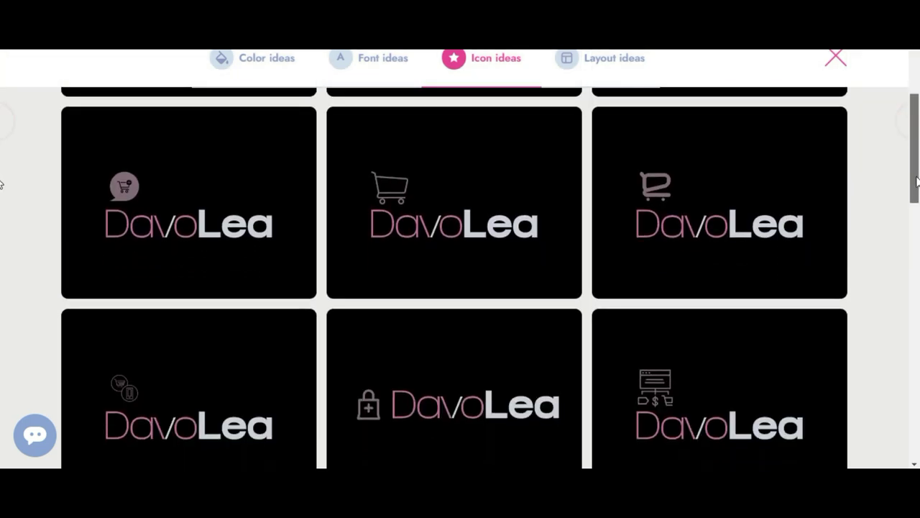
drag(917, 204, 918, 421)
scroll(2, 421, down, 2)
scroll(2, 421, down, 2)
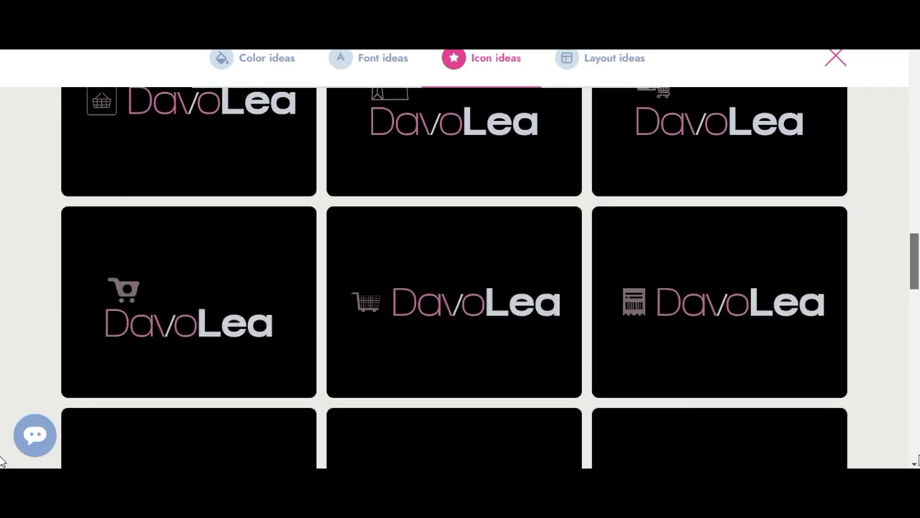
scroll(2, 420, down, 1)
scroll(460, 287, down, 3)
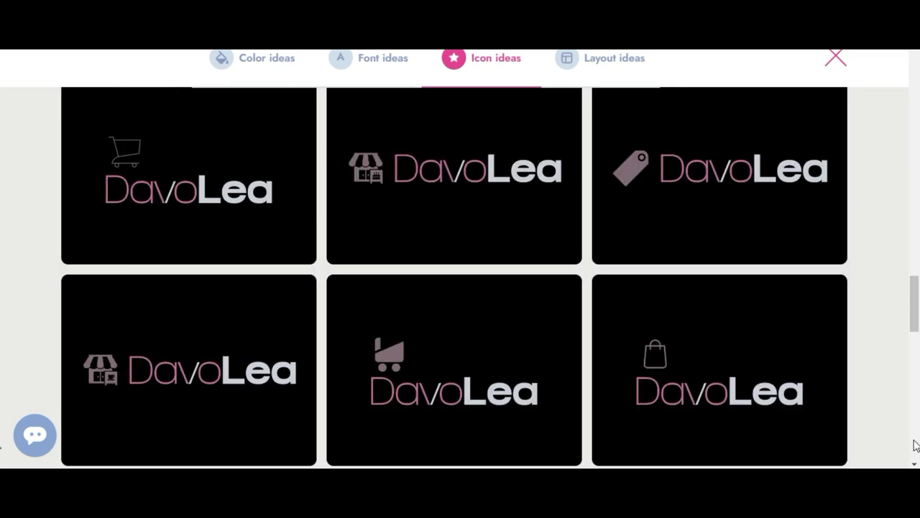
drag(916, 323, 918, 417)
scroll(3, 420, down, 1)
scroll(2, 419, down, 1)
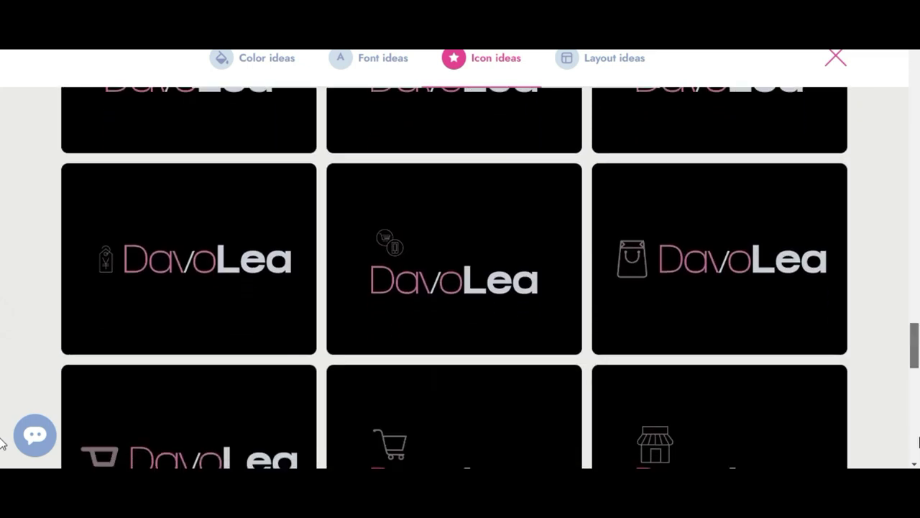
scroll(2, 420, down, 2)
scroll(3, 464, down, 1)
scroll(4, 431, up, 2)
scroll(3, 259, up, 10)
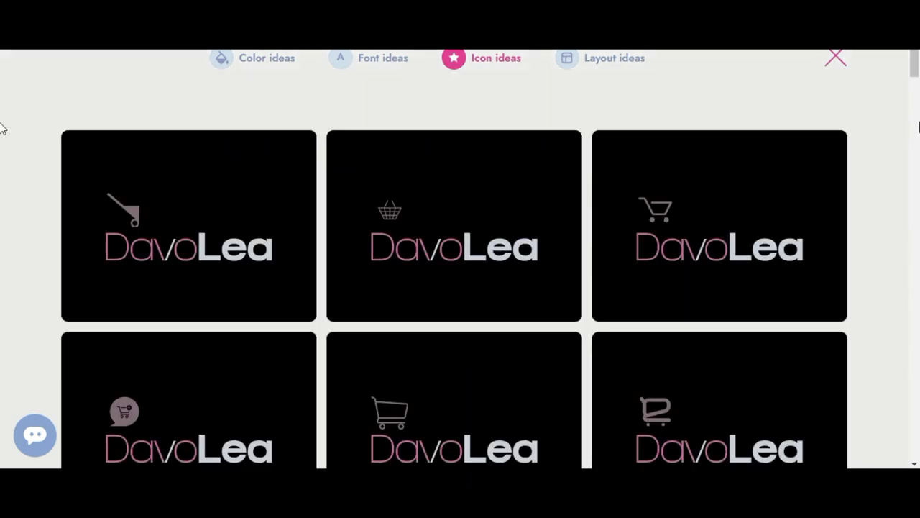
- Browse the DavoLea layout ideas, each showing the pink-and-white wordmark on black
click(645, 55)
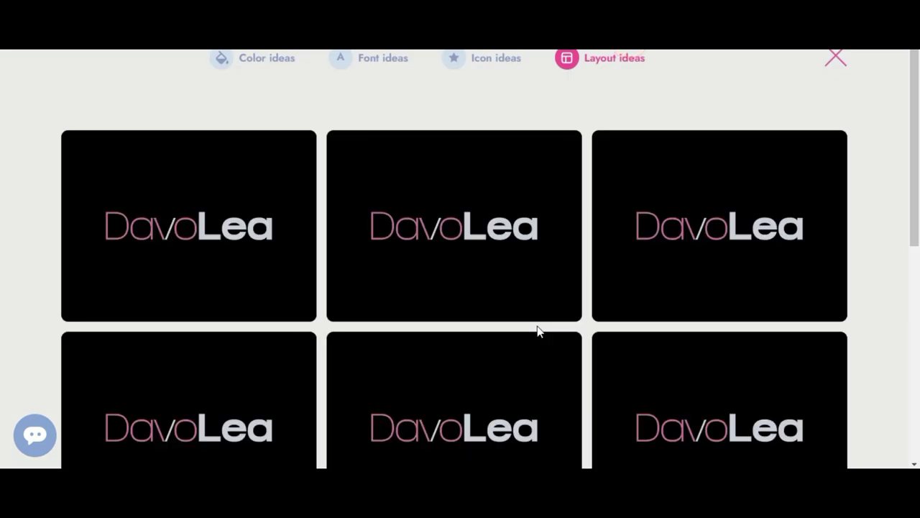
scroll(647, 302, down, 3)
scroll(2, 348, down, 1)
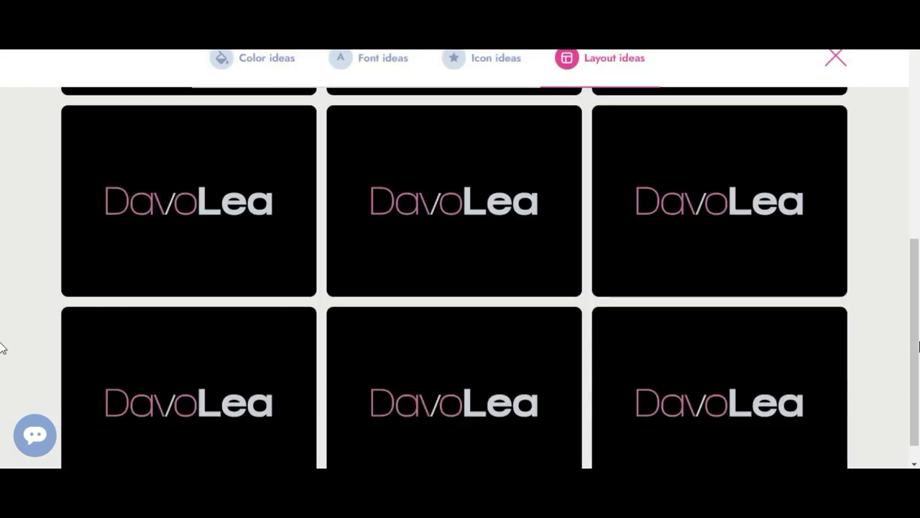
scroll(2, 348, down, 2)
scroll(3, 348, down, 2)
scroll(3, 348, down, 1)
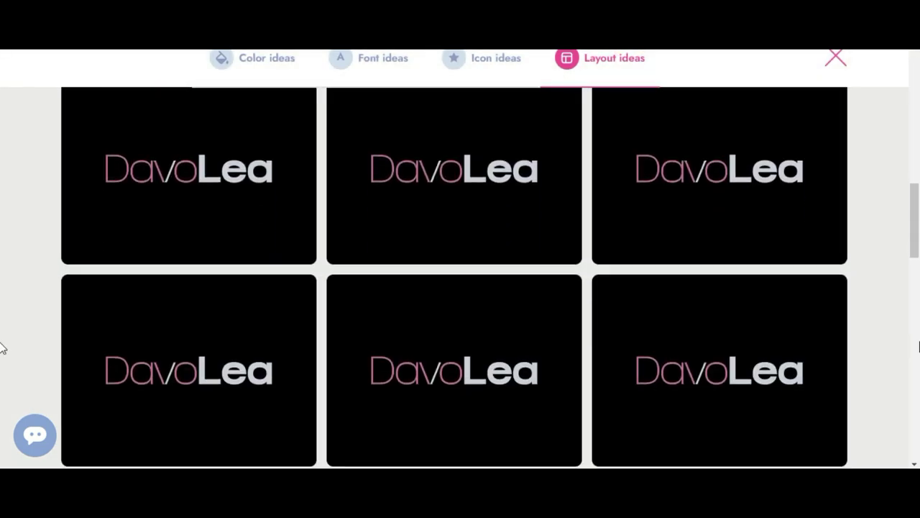
scroll(2, 348, down, 1)
scroll(2, 348, down, 1)
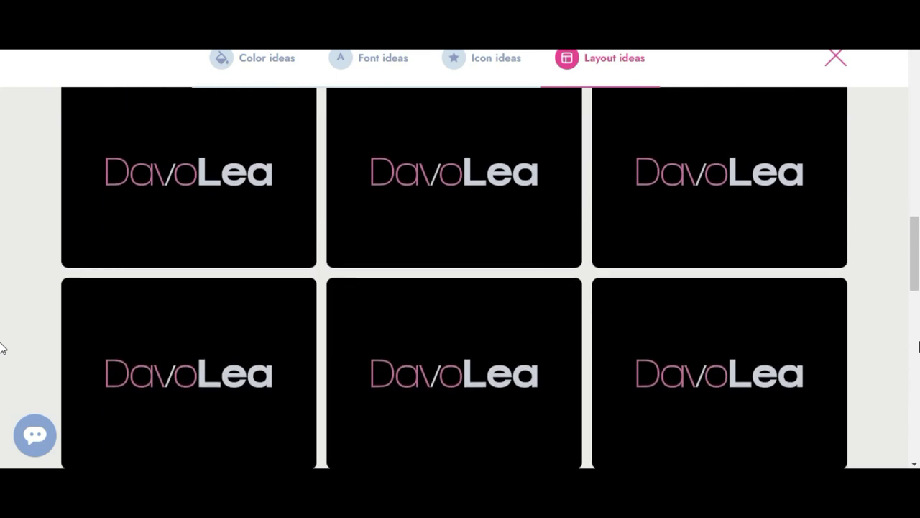
scroll(3, 348, up, 1)
scroll(2, 348, up, 1)
scroll(2, 348, up, 5)
scroll(2, 348, up, 5)
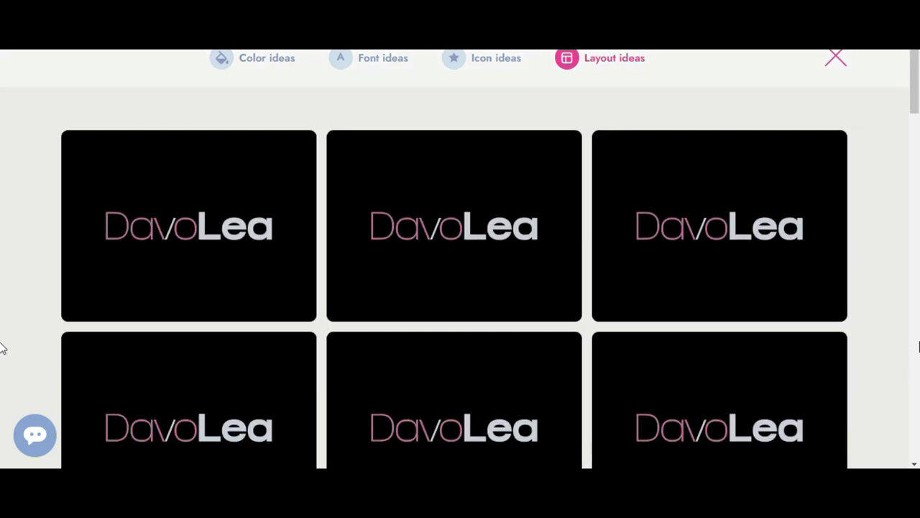
- Close the variations and review the Basic $25, Designer $65 and Enterprise $175 plans
click(835, 59)
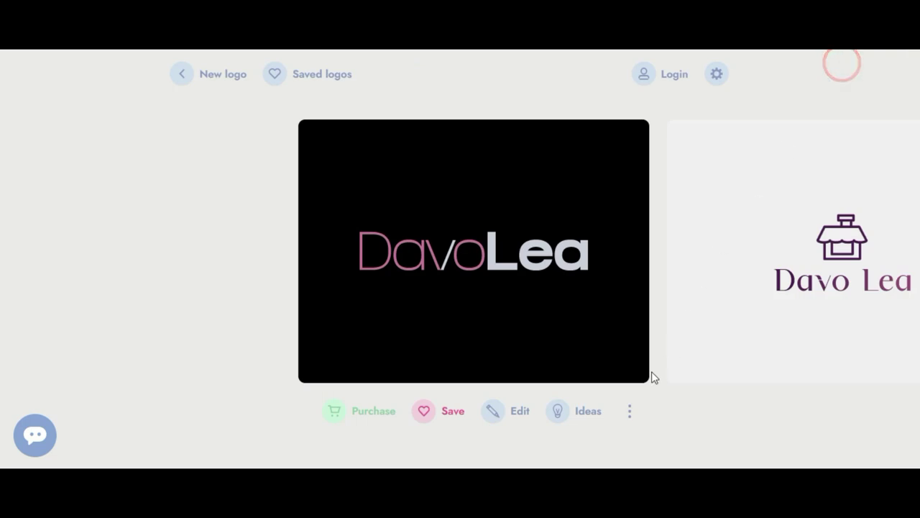
click(369, 421)
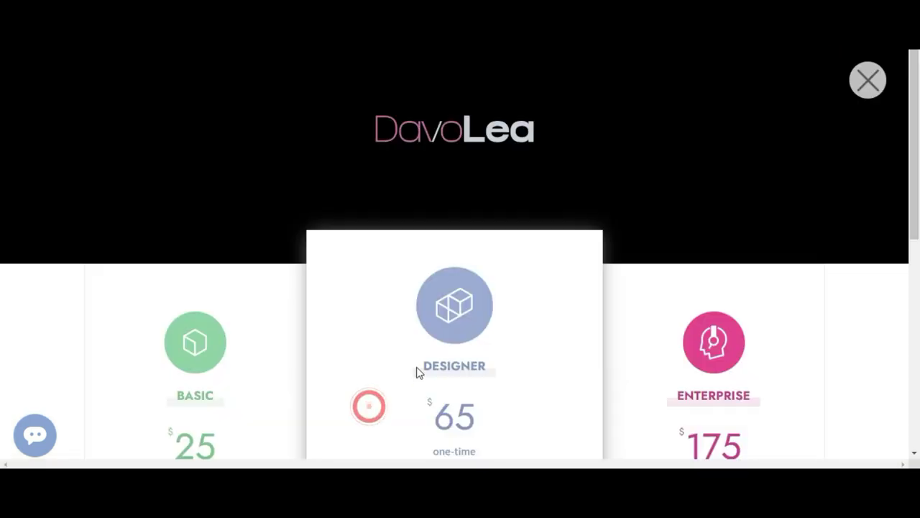
scroll(343, 294, down, 4)
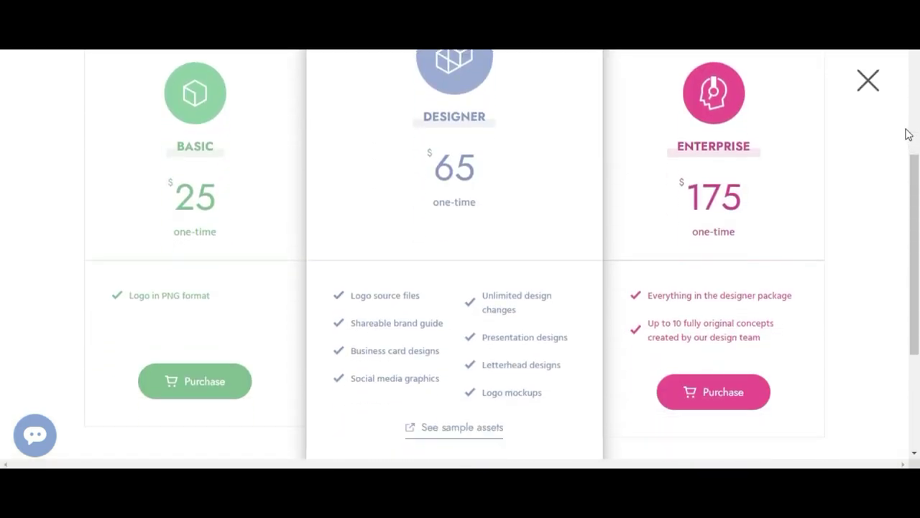
drag(161, 125, 223, 126)
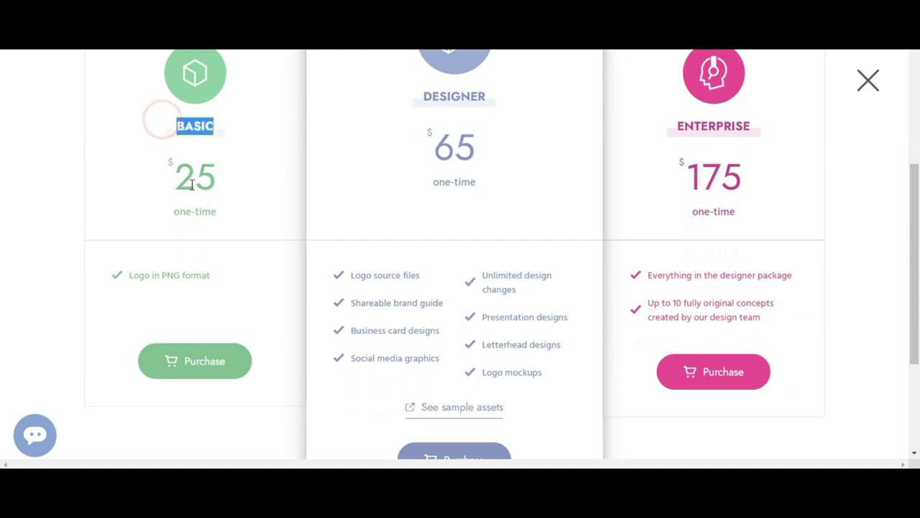
drag(411, 91, 463, 89)
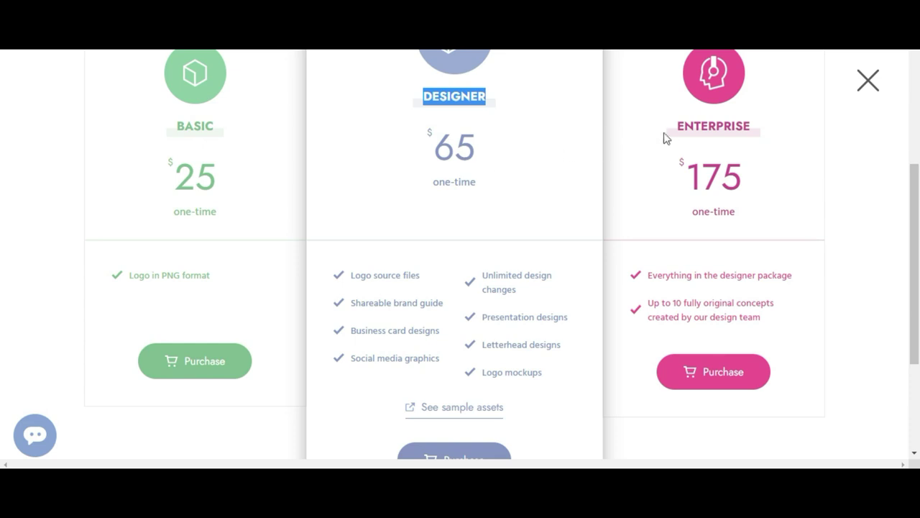
drag(674, 126, 759, 139)
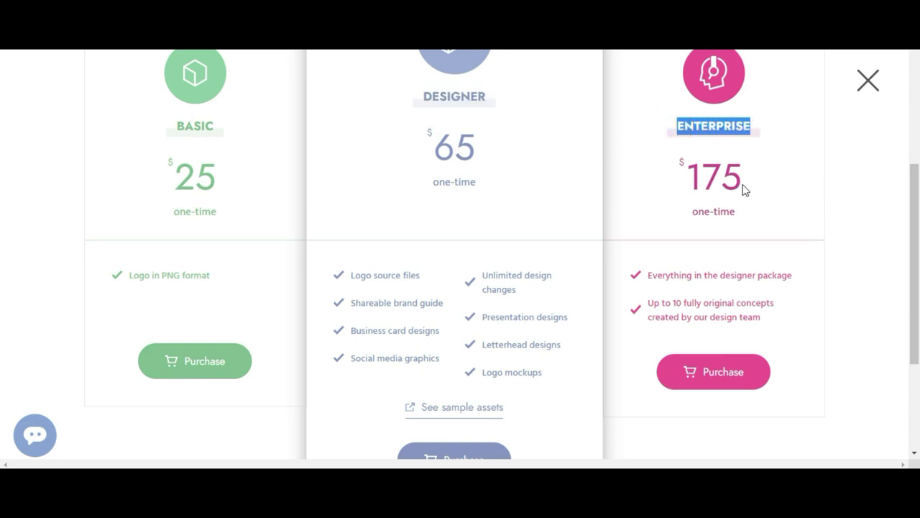
scroll(783, 234, down, 3)
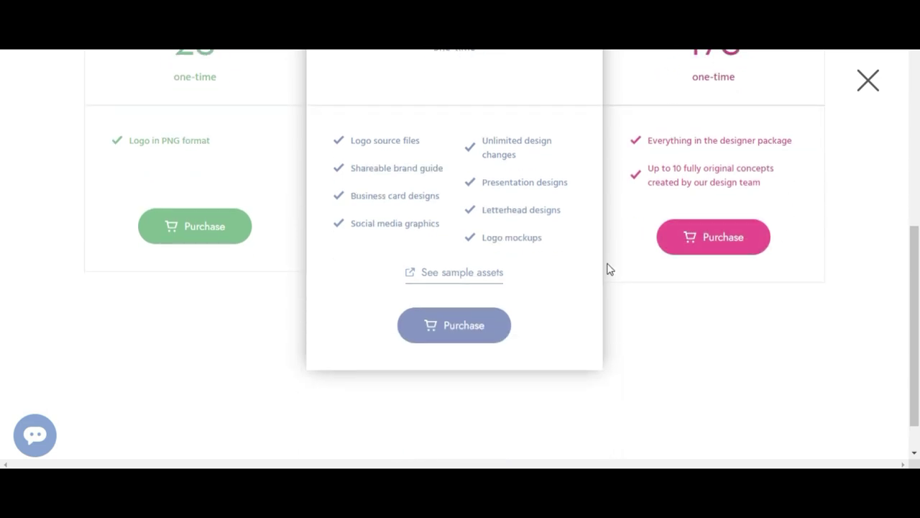
- Close pricing, try saving DavoLea (dismissing the sign-in prompt), then check the ⋮ options
click(868, 80)
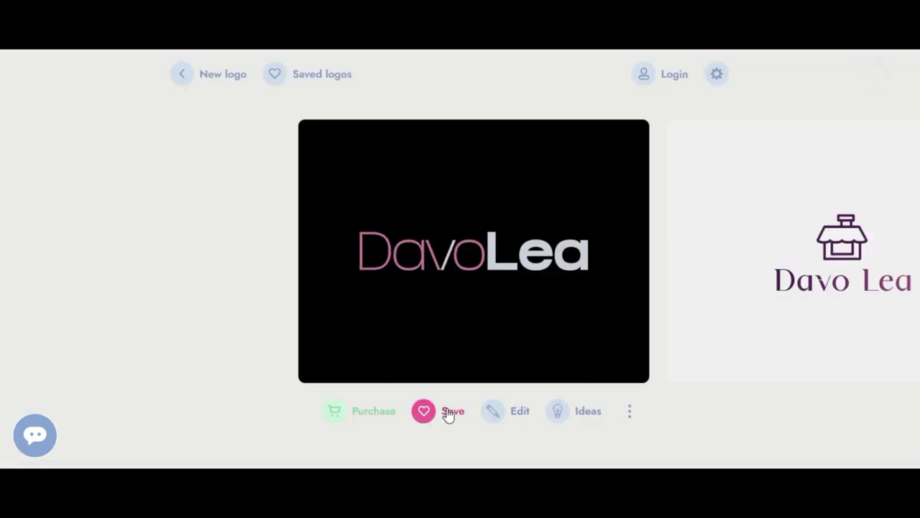
click(418, 414)
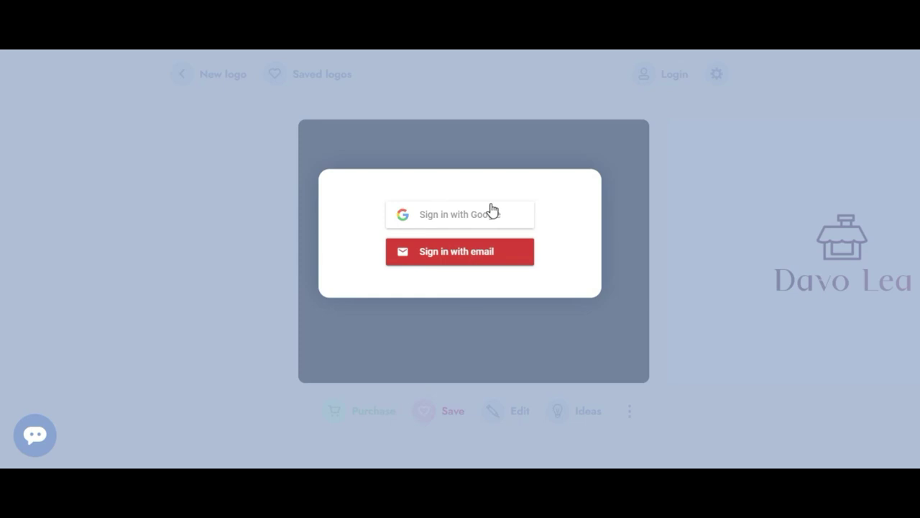
click(759, 296)
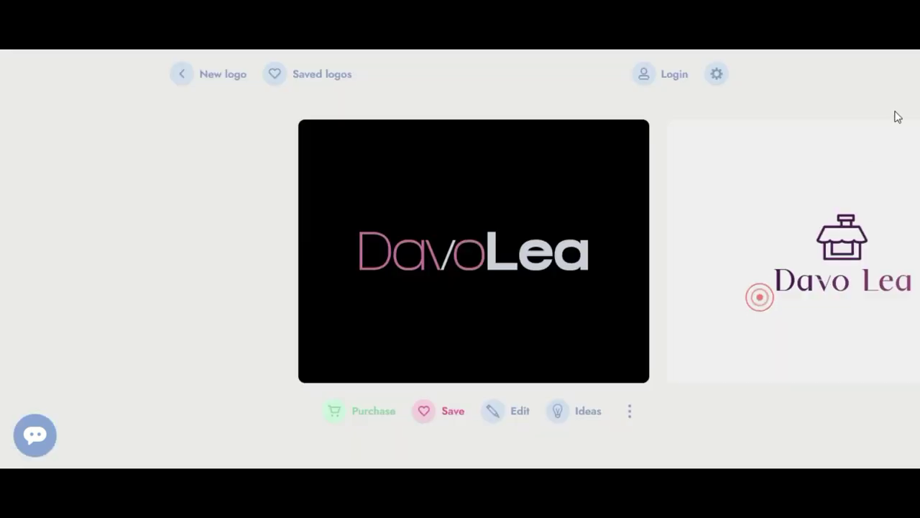
click(627, 413)
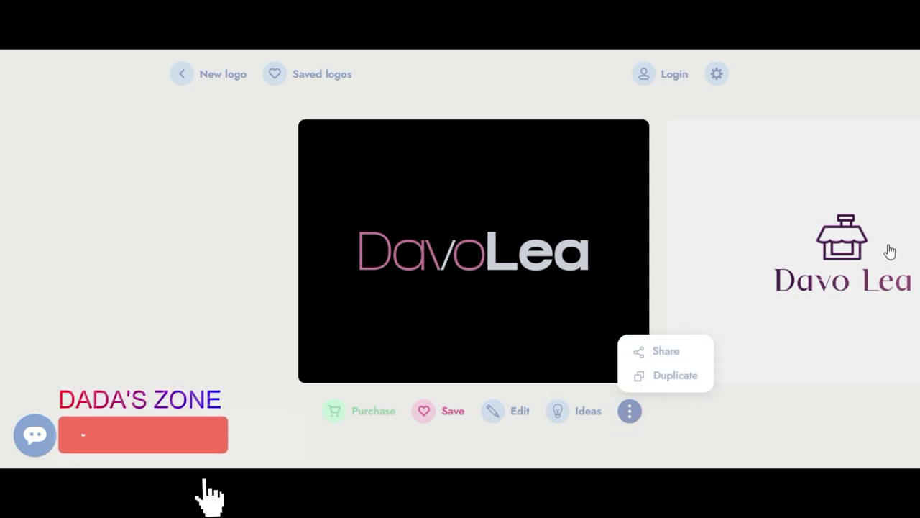
click(627, 249)
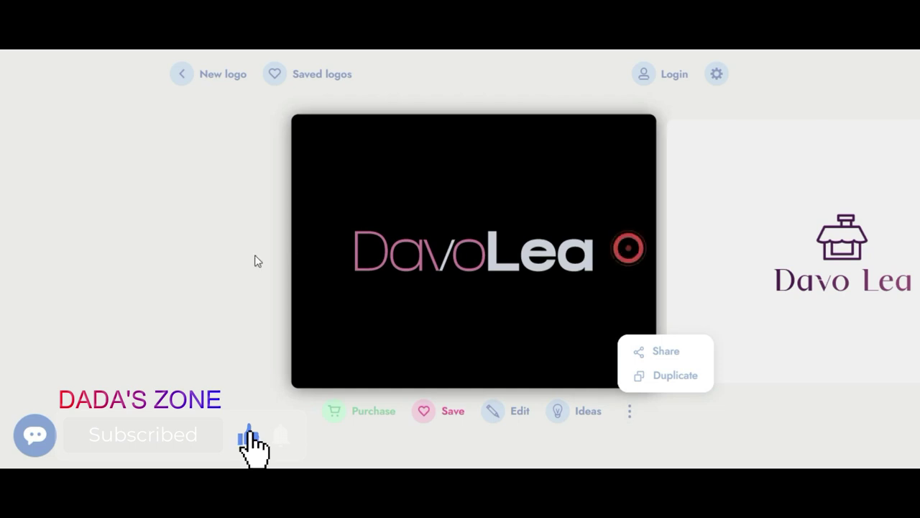